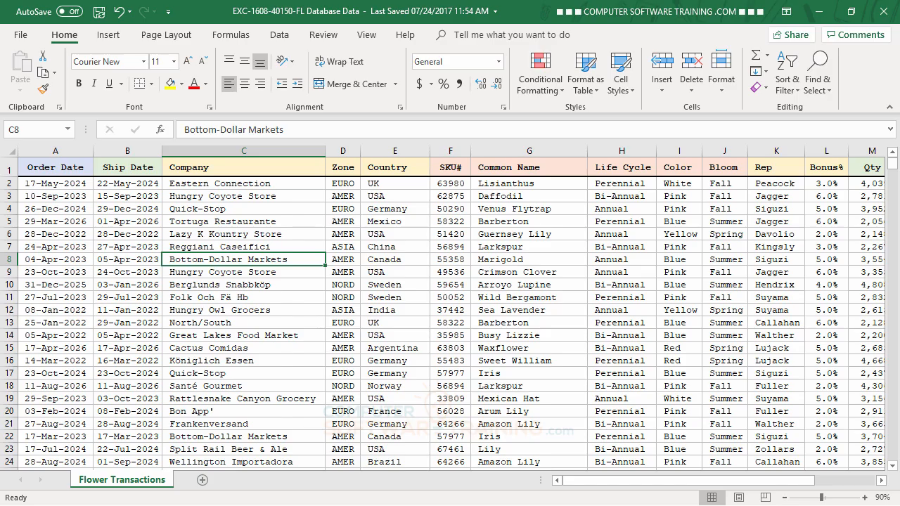
- Insert a PivotTable from the flower transactions data onto a new worksheet
{"action": "left_click", "coordinate": [298, 271]}
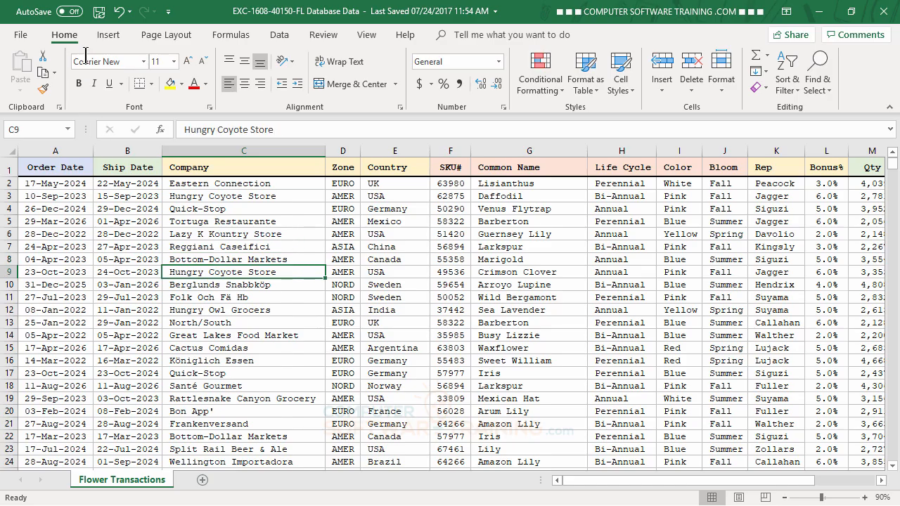
{"action": "left_click", "coordinate": [104, 36]}
{"action": "left_click", "coordinate": [26, 68]}
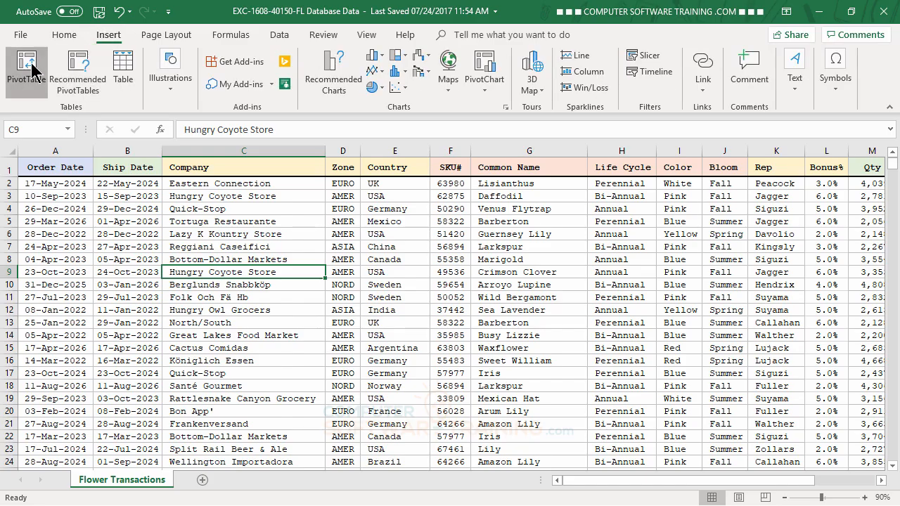
{"action": "left_click", "coordinate": [681, 317]}
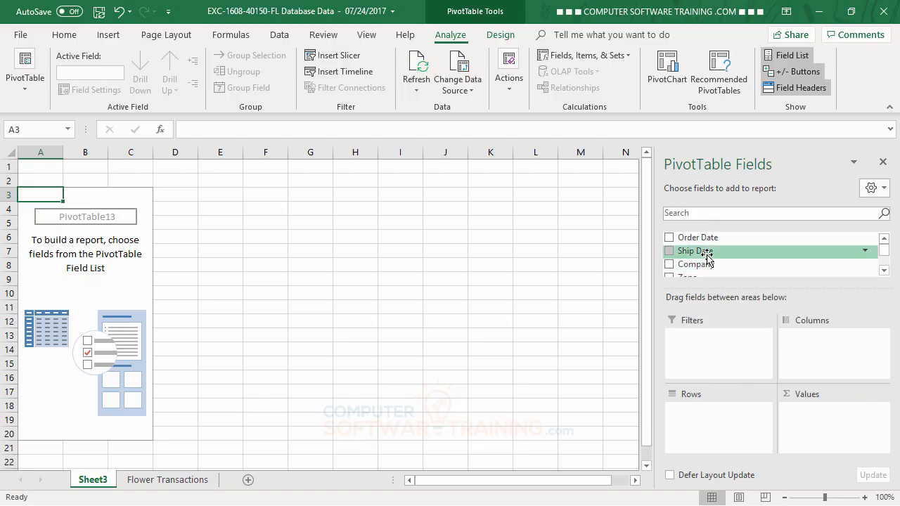
- Add Order Date to the PivotTable rows and Zone to its columns
{"action": "left_click_drag", "start_coordinate": [707, 239], "coordinate": [717, 422]}
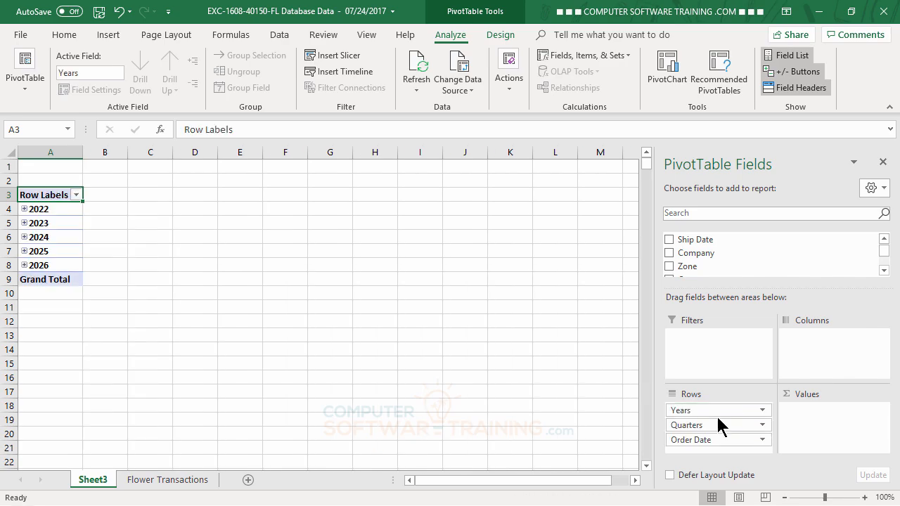
{"action": "left_click", "coordinate": [883, 272]}
{"action": "left_click", "coordinate": [883, 271]}
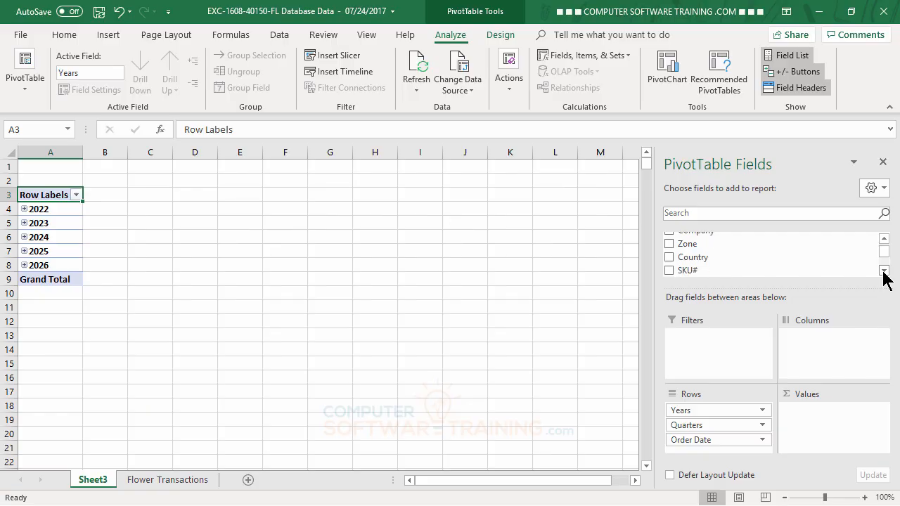
{"action": "left_click_drag", "start_coordinate": [693, 248], "coordinate": [815, 345]}
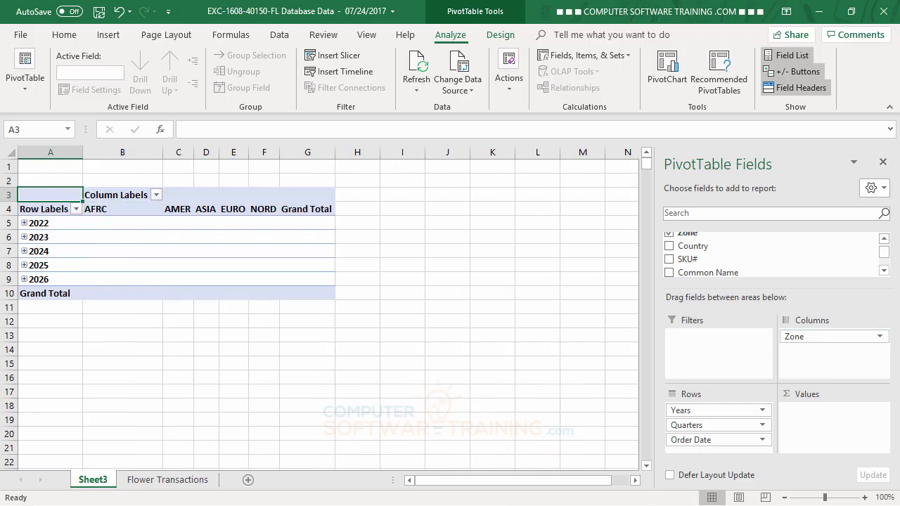
- Add the TSale field to the Values area to sum total sales
{"action": "left_click", "coordinate": [885, 271]}
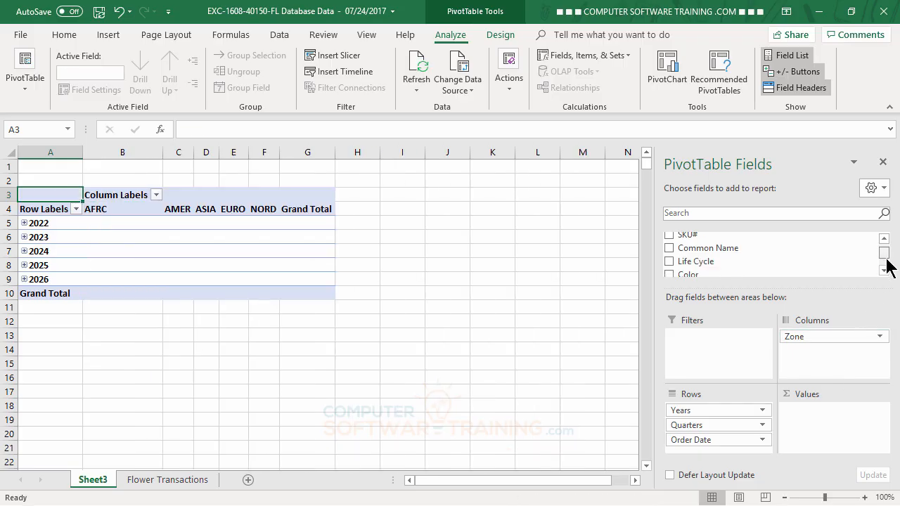
{"action": "left_click", "coordinate": [884, 270]}
{"action": "left_click_drag", "start_coordinate": [884, 261], "coordinate": [884, 258]}
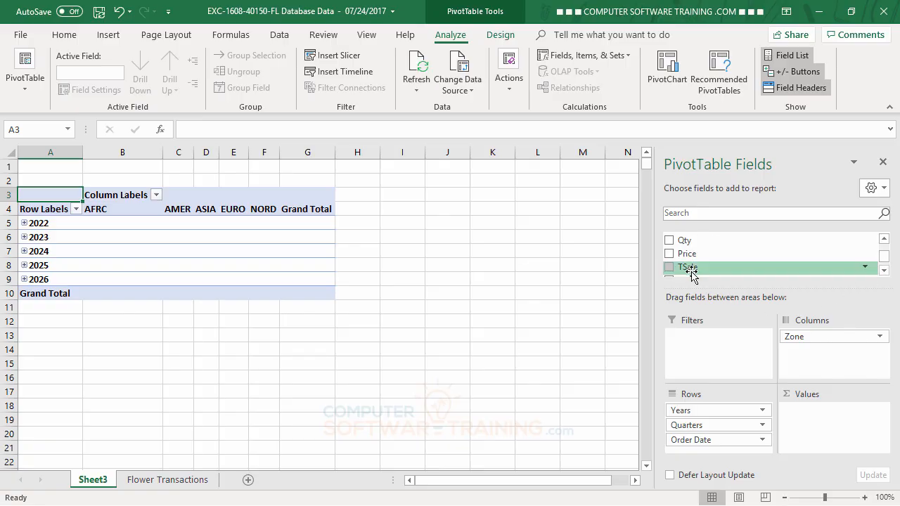
{"action": "left_click_drag", "start_coordinate": [691, 275], "coordinate": [819, 408]}
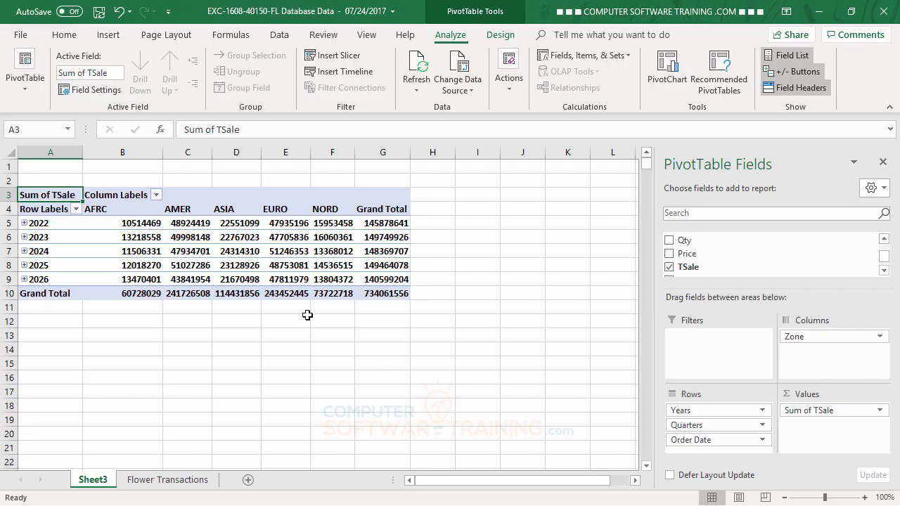
- Regroup the order dates by Years only, removing the Months and Quarters grouping
{"action": "left_click", "coordinate": [42, 237]}
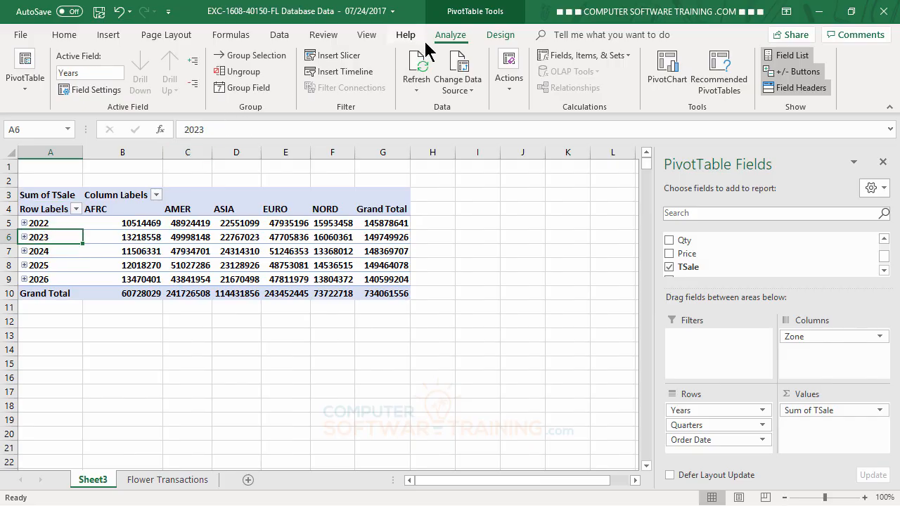
{"action": "left_click", "coordinate": [242, 89]}
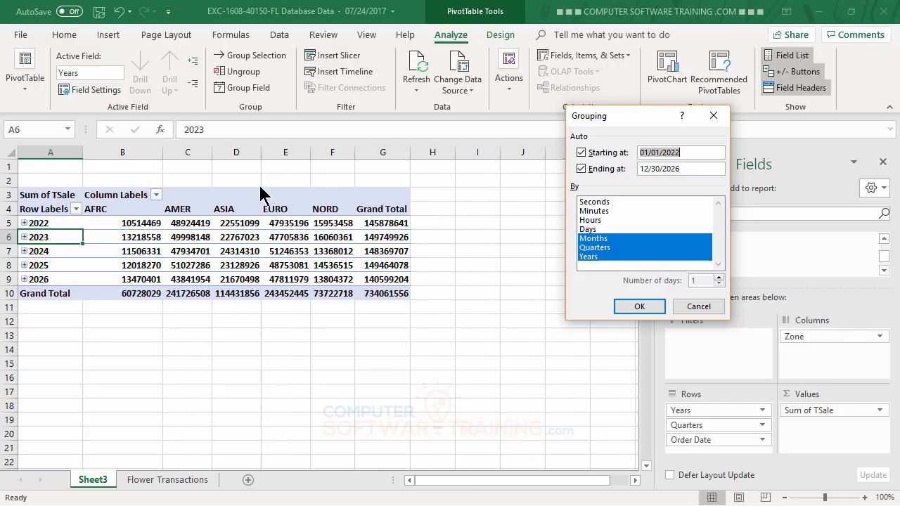
{"action": "left_click", "coordinate": [594, 238]}
{"action": "left_click", "coordinate": [595, 248]}
{"action": "left_click", "coordinate": [632, 307]}
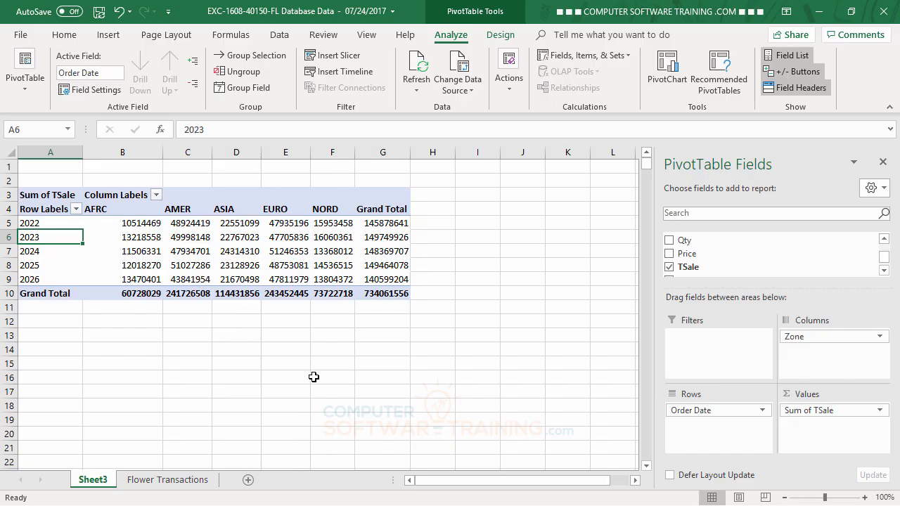
- Add the Rep field to the Filters area as a report filter
{"action": "key", "text": "Up"}
{"action": "key", "text": "Right"}
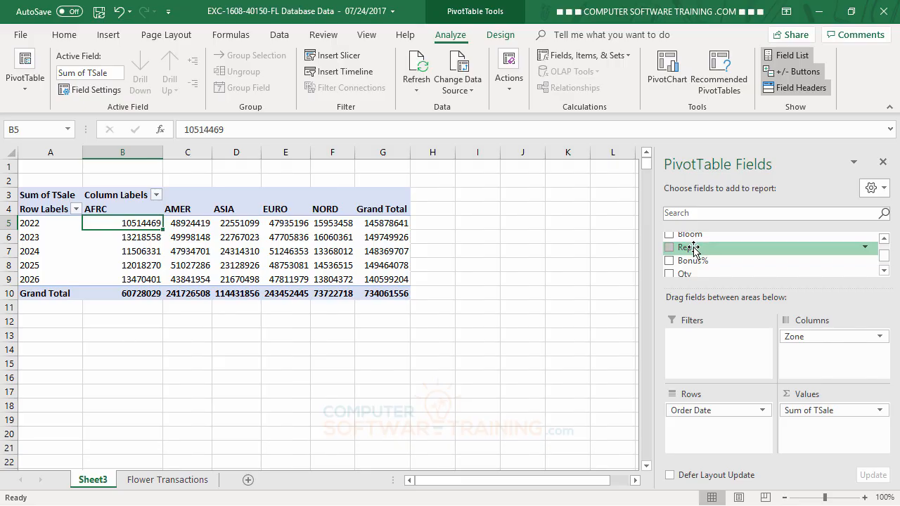
{"action": "left_click_drag", "start_coordinate": [693, 250], "coordinate": [708, 340]}
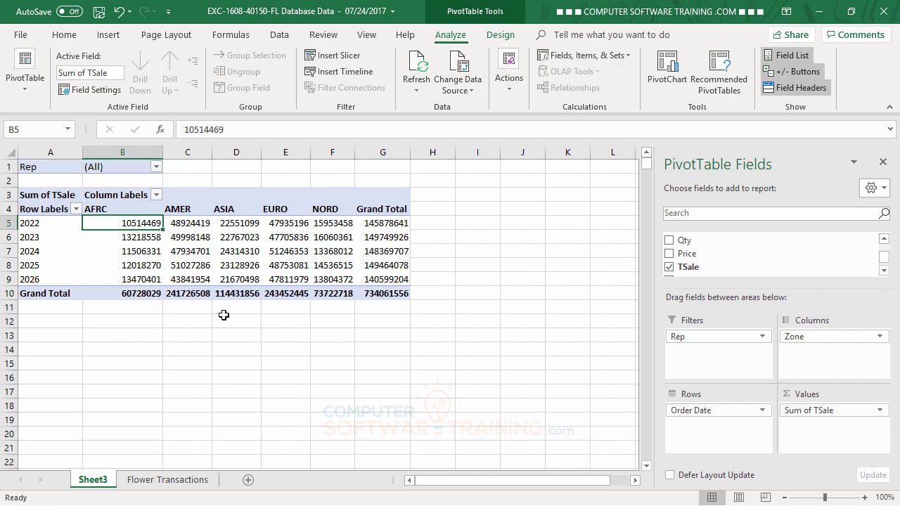
- Filter the report to show only the first rep in the Rep list
{"action": "left_click", "coordinate": [156, 167]}
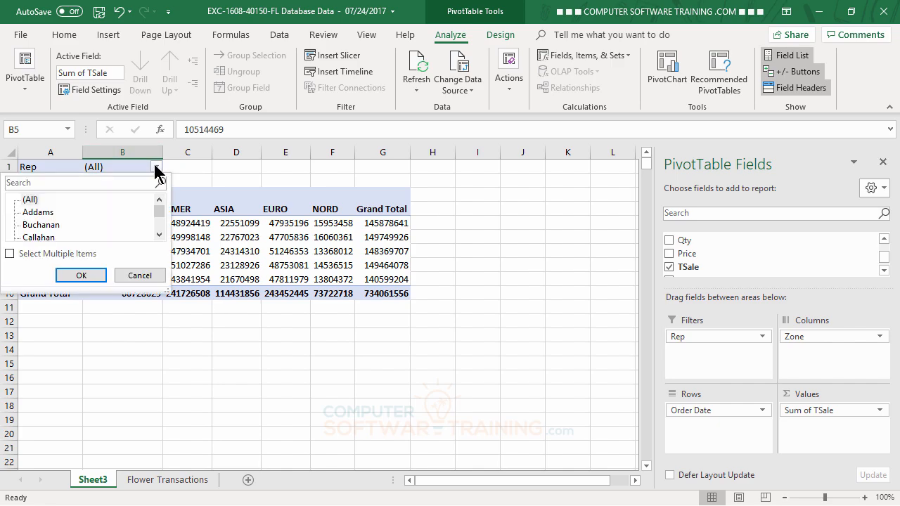
{"action": "left_click", "coordinate": [45, 213]}
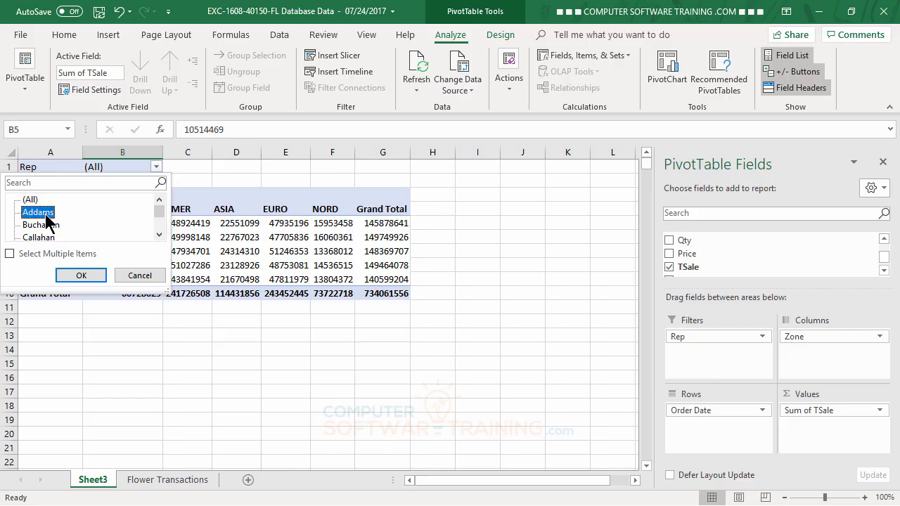
{"action": "left_click", "coordinate": [82, 275]}
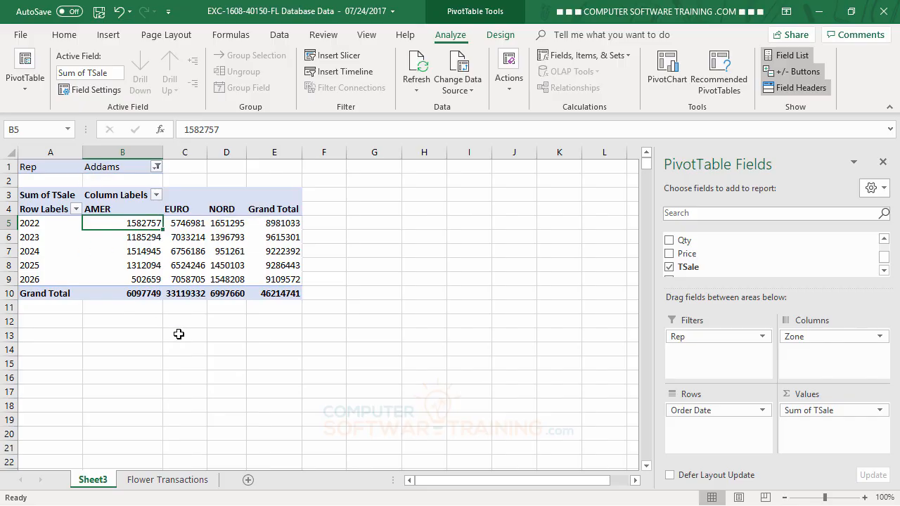
- Enable multiple item selection in the Rep filter and also include the next two reps
{"action": "left_click", "coordinate": [157, 168]}
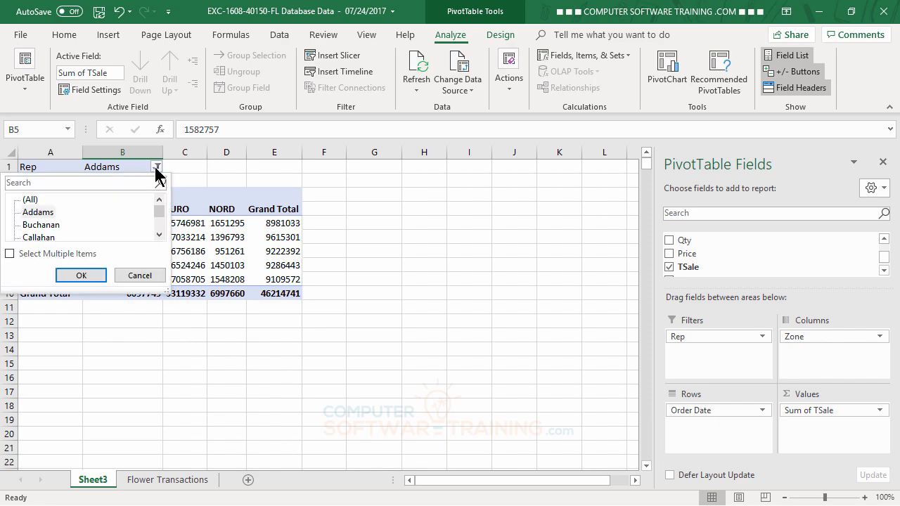
{"action": "left_click", "coordinate": [9, 255]}
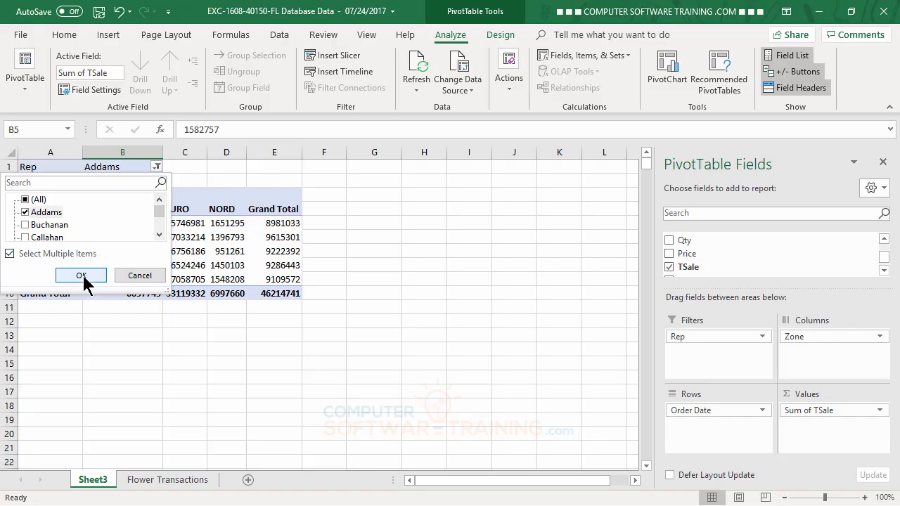
{"action": "left_click", "coordinate": [25, 225]}
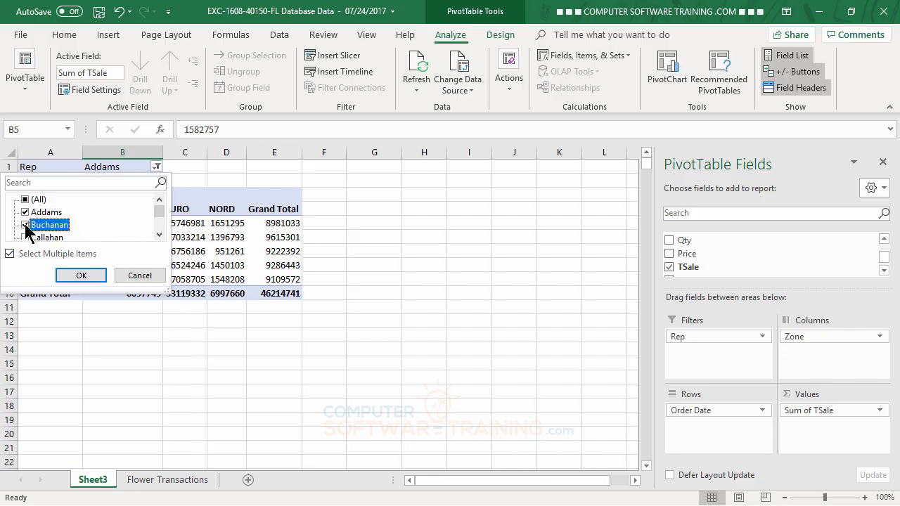
{"action": "left_click", "coordinate": [26, 239]}
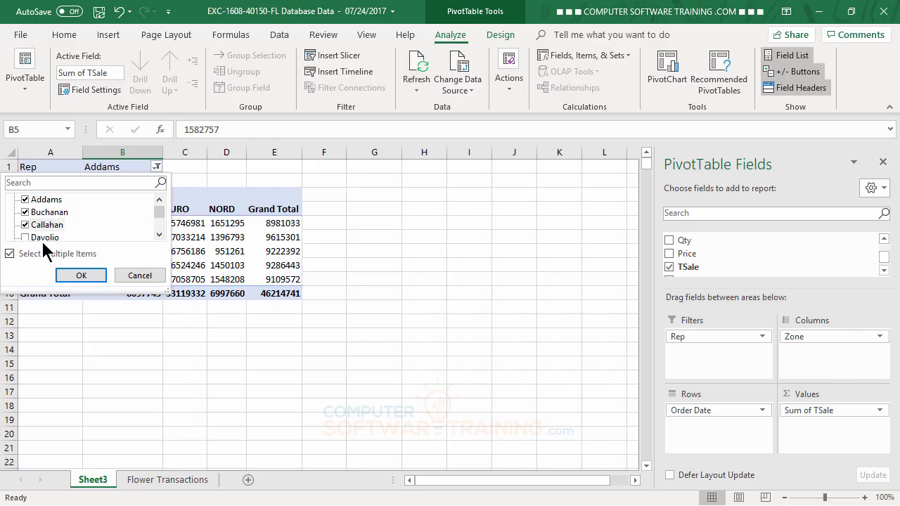
{"action": "left_click", "coordinate": [82, 276]}
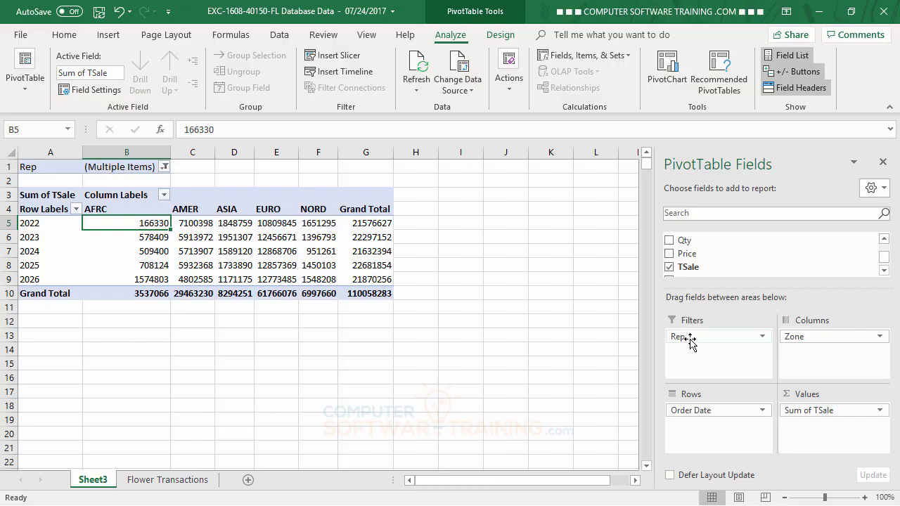
- Reset the Rep filter to (All) and remove Rep from the Filters area
{"action": "left_click", "coordinate": [164, 167]}
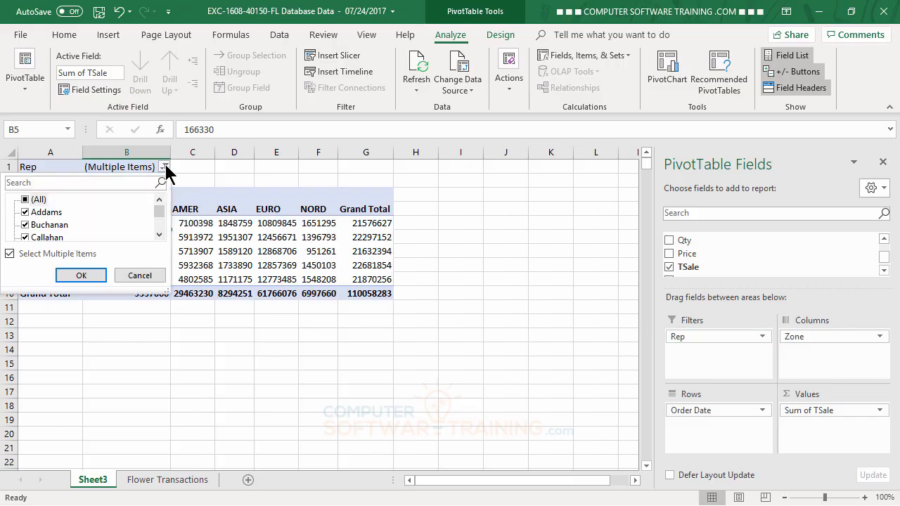
{"action": "left_click", "coordinate": [25, 201]}
{"action": "left_click", "coordinate": [81, 275]}
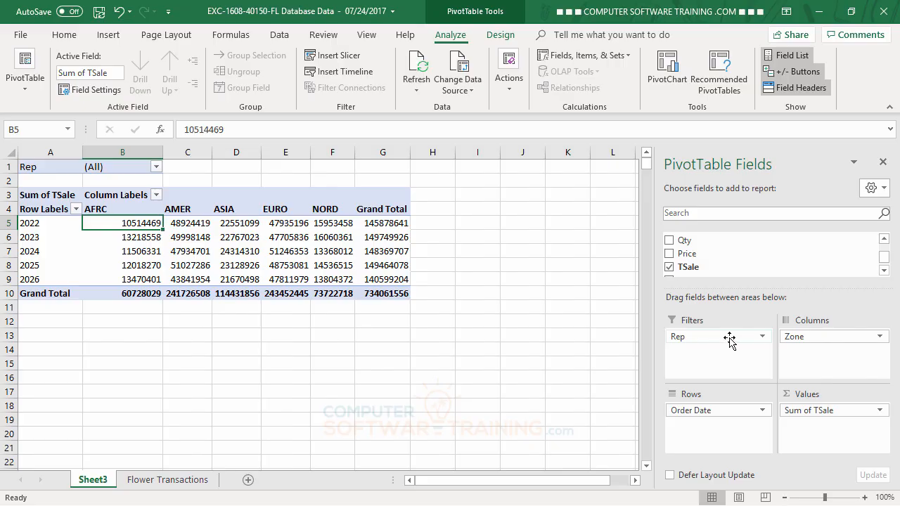
{"action": "left_click_drag", "start_coordinate": [729, 339], "coordinate": [540, 342]}
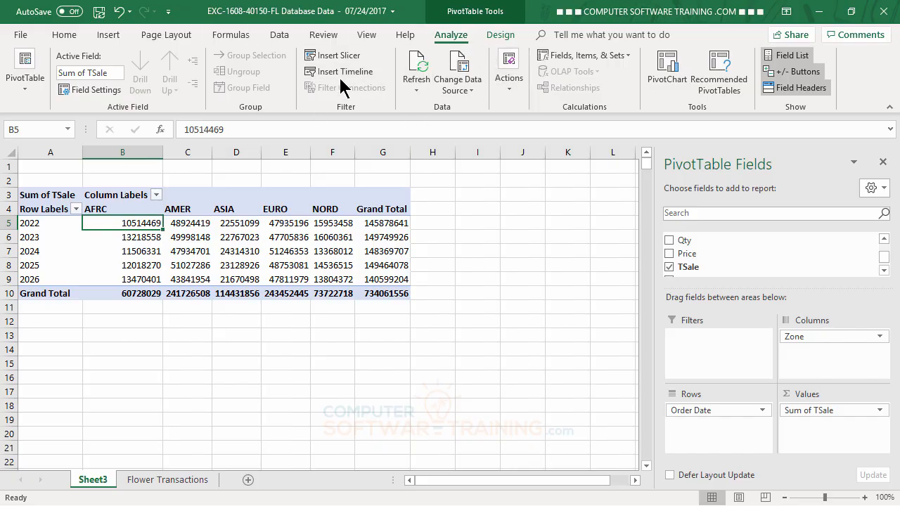
- Insert a slicer for the Rep field and move it below the PivotTable
{"action": "left_click", "coordinate": [334, 56]}
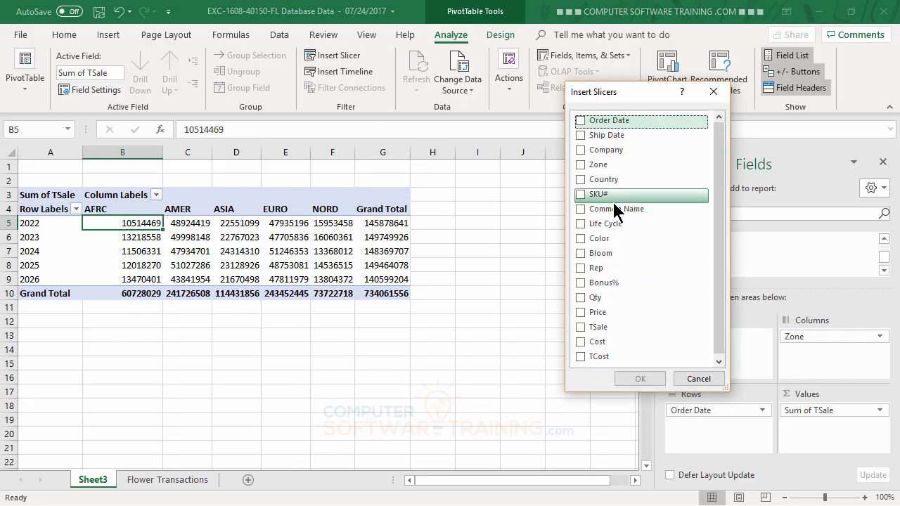
{"action": "left_click", "coordinate": [581, 267]}
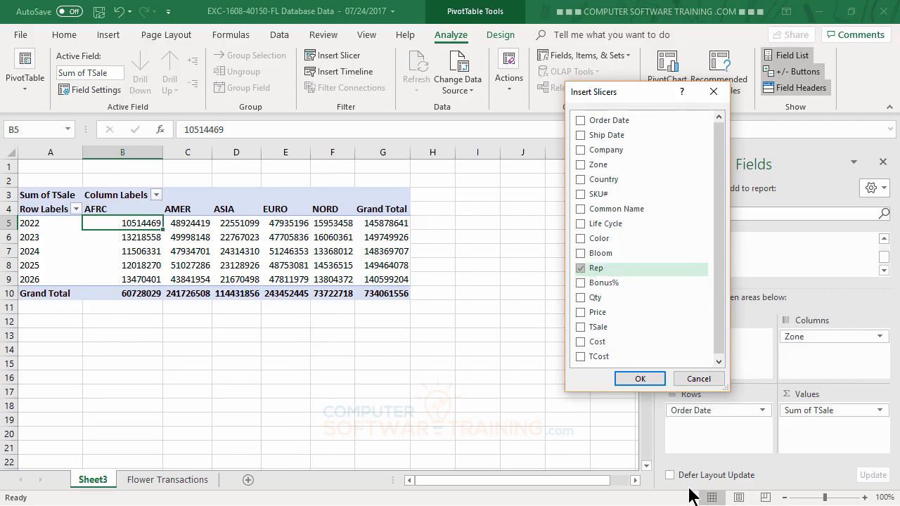
{"action": "left_click", "coordinate": [637, 379]}
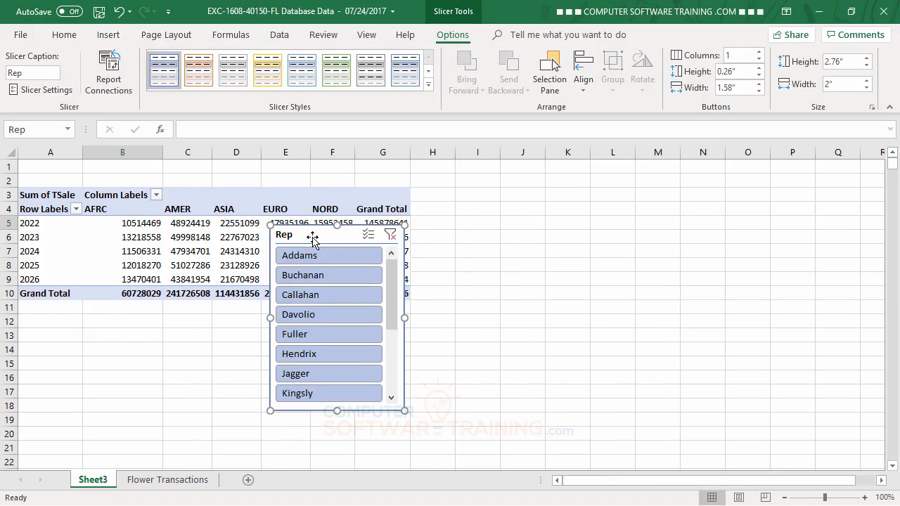
{"action": "left_click_drag", "start_coordinate": [311, 237], "coordinate": [65, 313]}
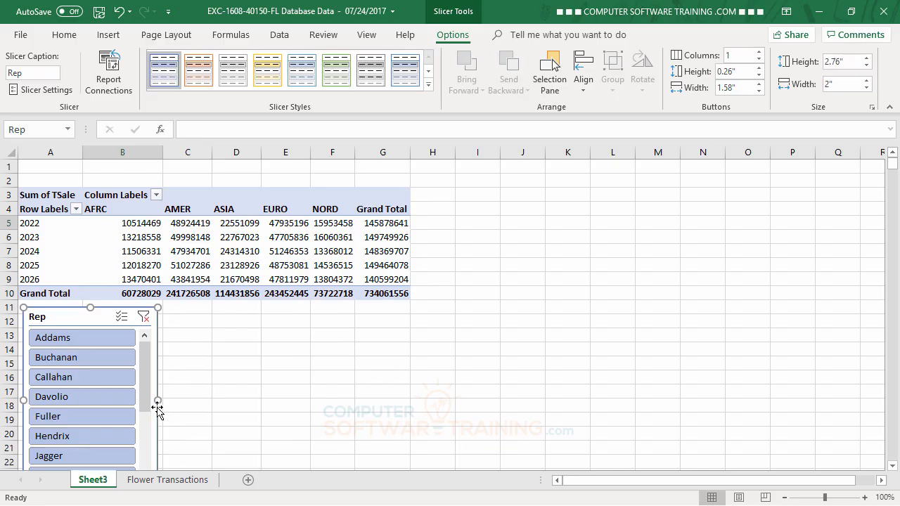
- Widen the Rep slicer to about 5.68 inches and set its buttons to 6 columns
{"action": "left_click_drag", "start_coordinate": [160, 400], "coordinate": [406, 392]}
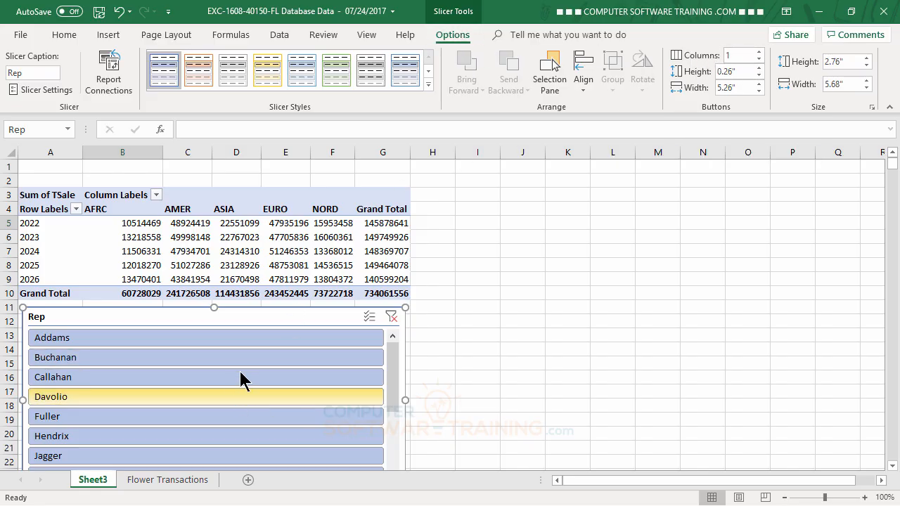
{"action": "left_click", "coordinate": [759, 52]}
{"action": "left_click", "coordinate": [759, 52]}
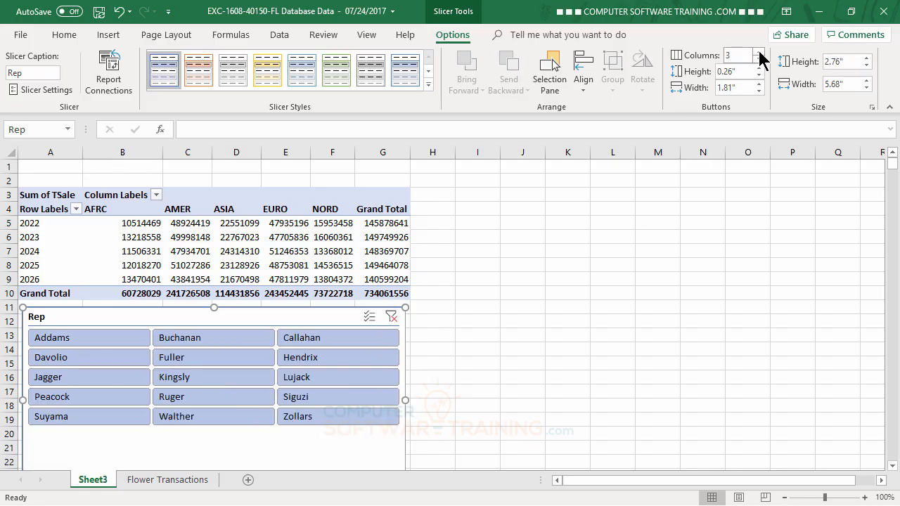
{"action": "left_click", "coordinate": [759, 52]}
{"action": "left_click", "coordinate": [757, 53]}
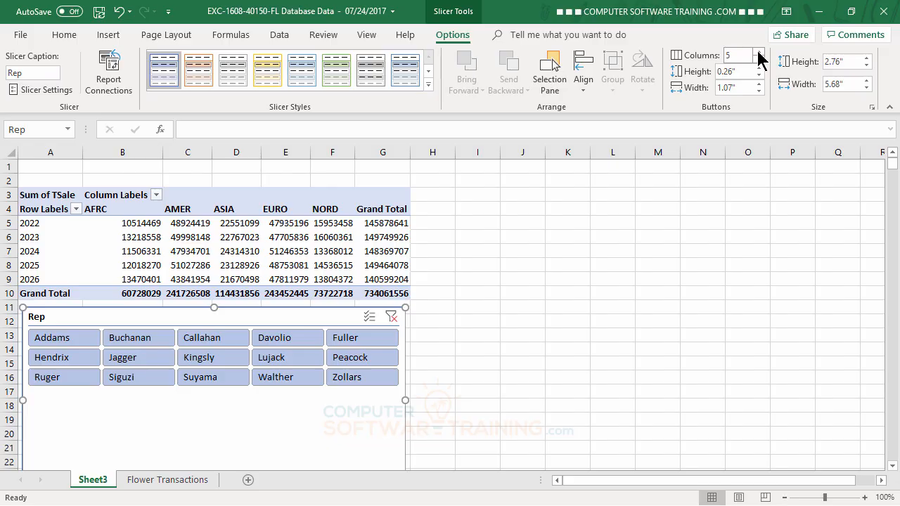
{"action": "left_click", "coordinate": [758, 52]}
{"action": "left_click", "coordinate": [758, 52]}
{"action": "left_click", "coordinate": [758, 52]}
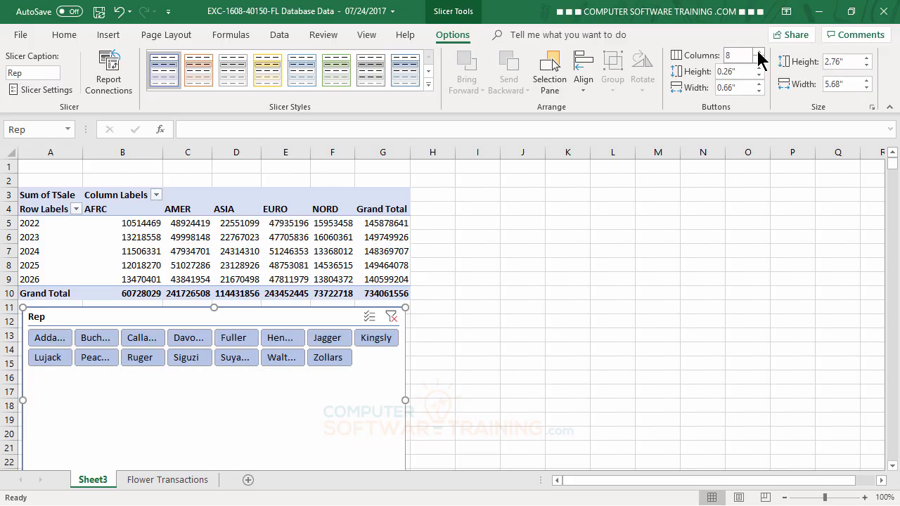
{"action": "left_click", "coordinate": [758, 59]}
{"action": "left_click", "coordinate": [758, 59]}
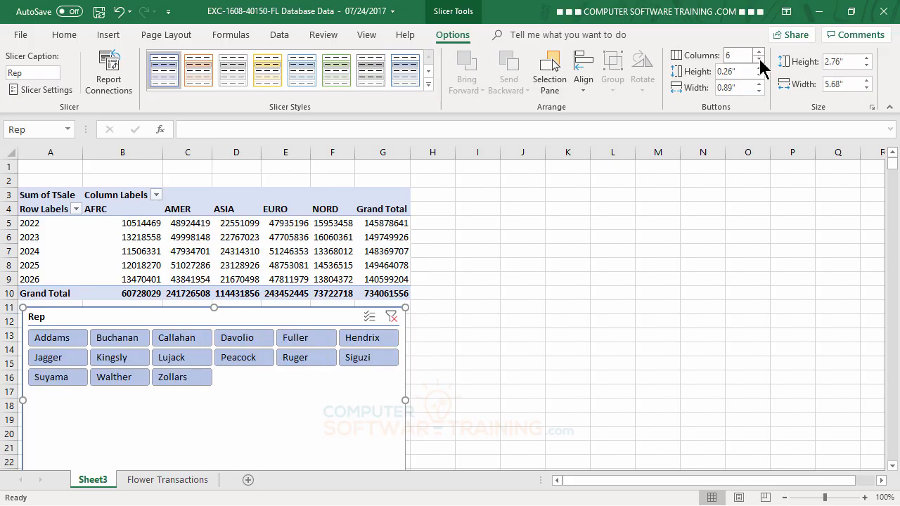
{"action": "left_click", "coordinate": [525, 371]}
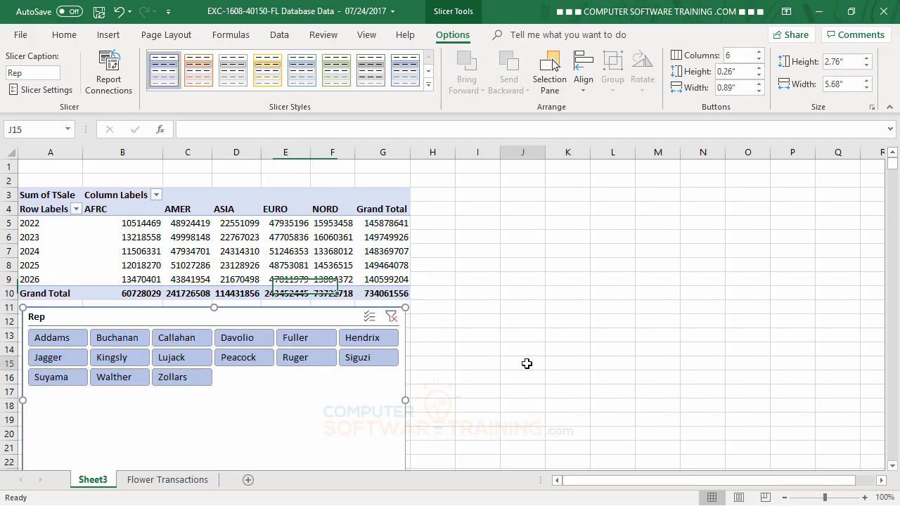
- Shorten the Rep slicer's height so it fits its three rows of buttons
{"action": "scroll", "coordinate": [358, 341], "scroll_direction": "down", "scroll_amount": 3}
{"action": "left_click", "coordinate": [245, 327]}
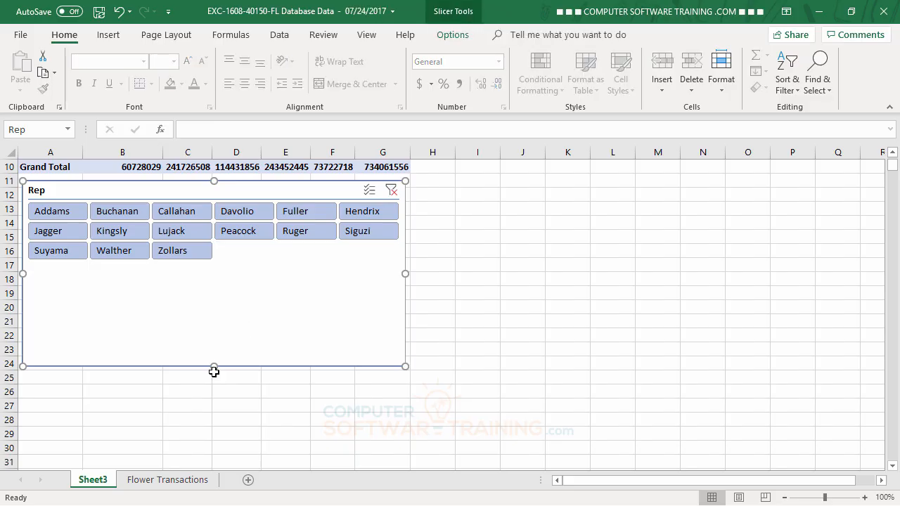
{"action": "left_click_drag", "start_coordinate": [214, 366], "coordinate": [226, 271]}
{"action": "left_click", "coordinate": [706, 320]}
{"action": "scroll", "coordinate": [633, 323], "scroll_direction": "up", "scroll_amount": 3}
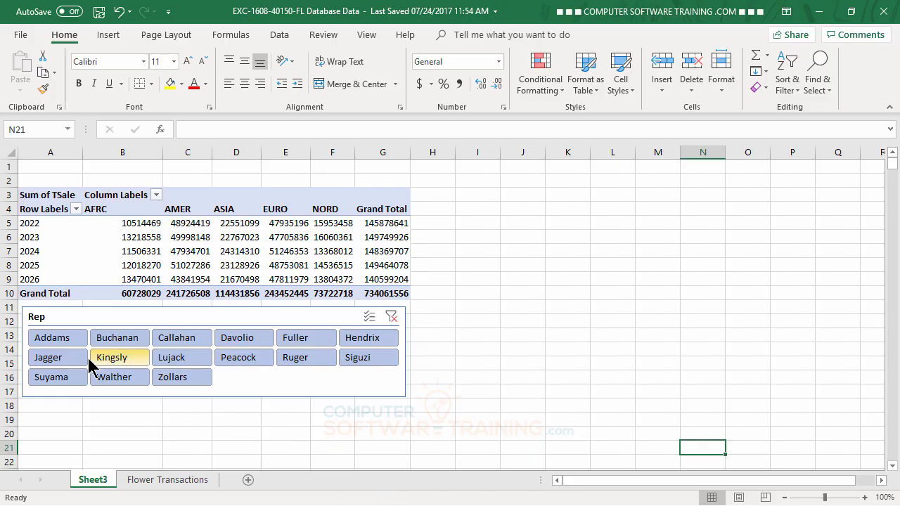
- Filter the PivotTable with the Rep slicer to Addams, Hendrix, Lujack and Suyama
{"action": "left_click", "coordinate": [53, 340]}
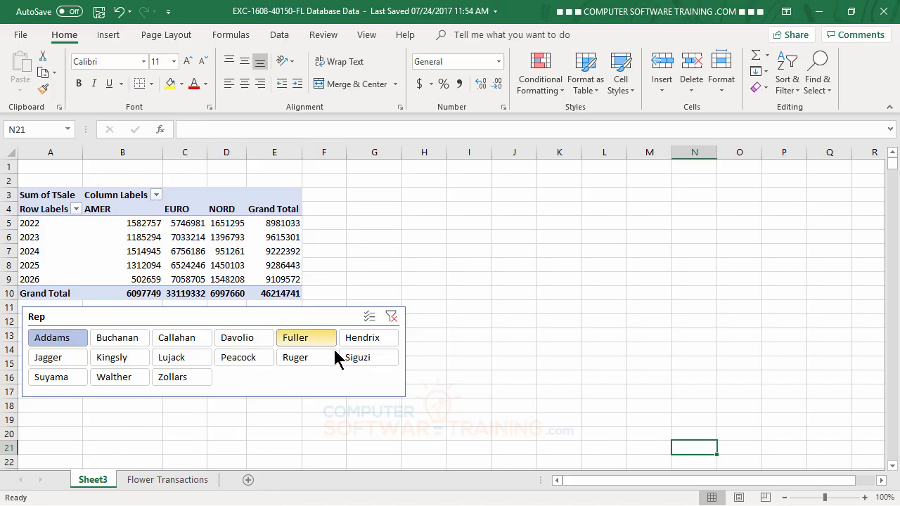
{"action": "left_click", "coordinate": [363, 336], "text": "ctrl"}
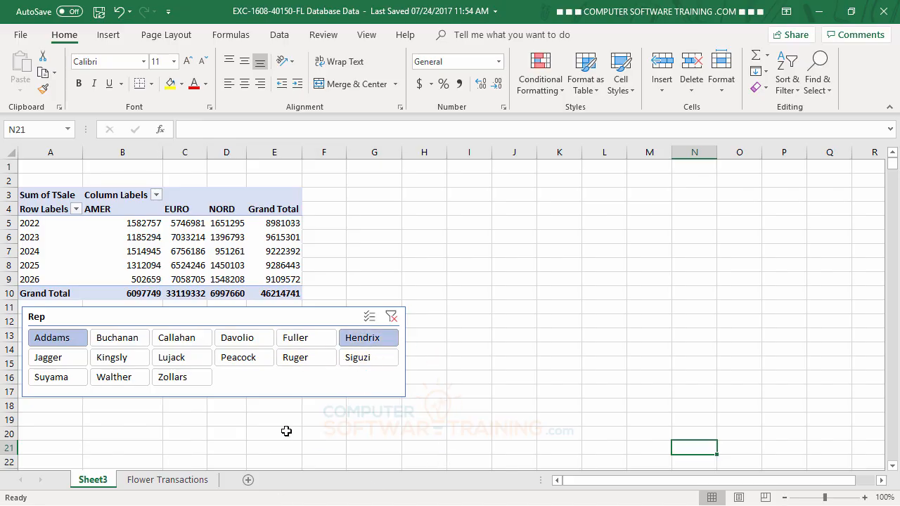
{"action": "left_click", "coordinate": [177, 366], "text": "ctrl"}
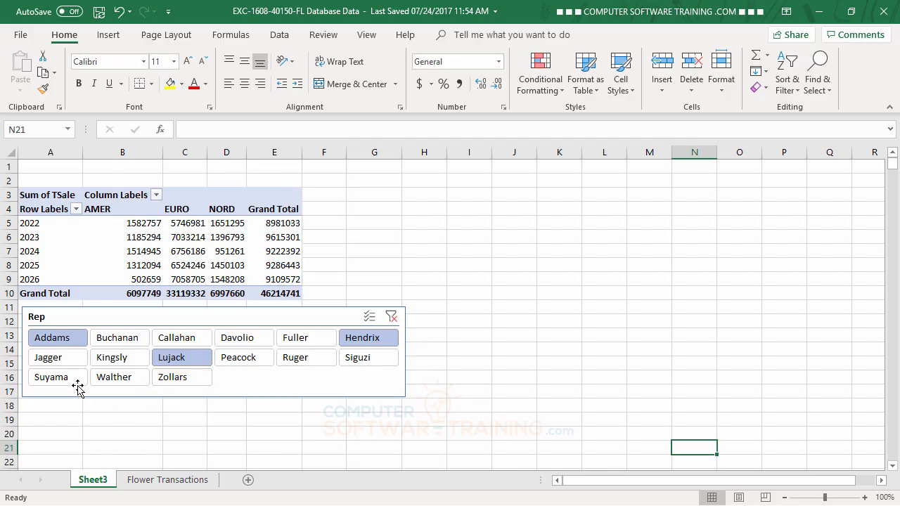
{"action": "left_click", "coordinate": [50, 378], "text": "ctrl"}
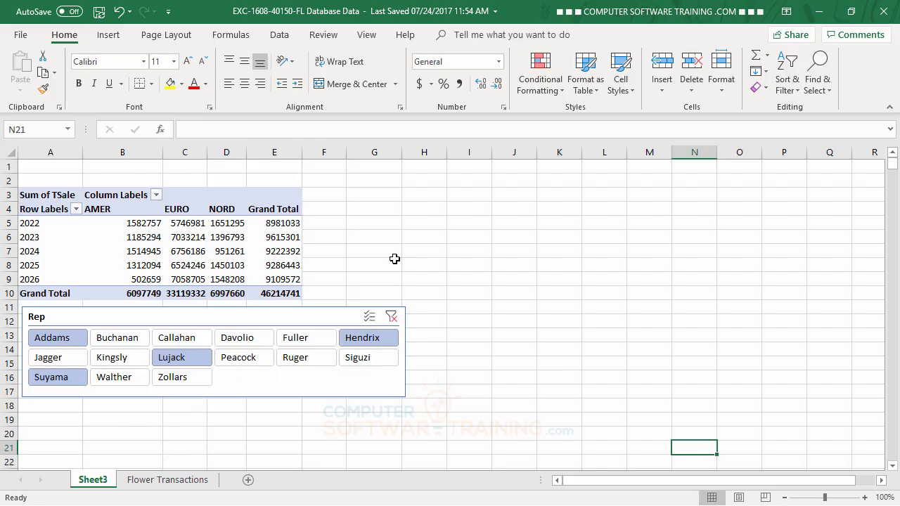
{"action": "key", "text": "ctrl+z"}
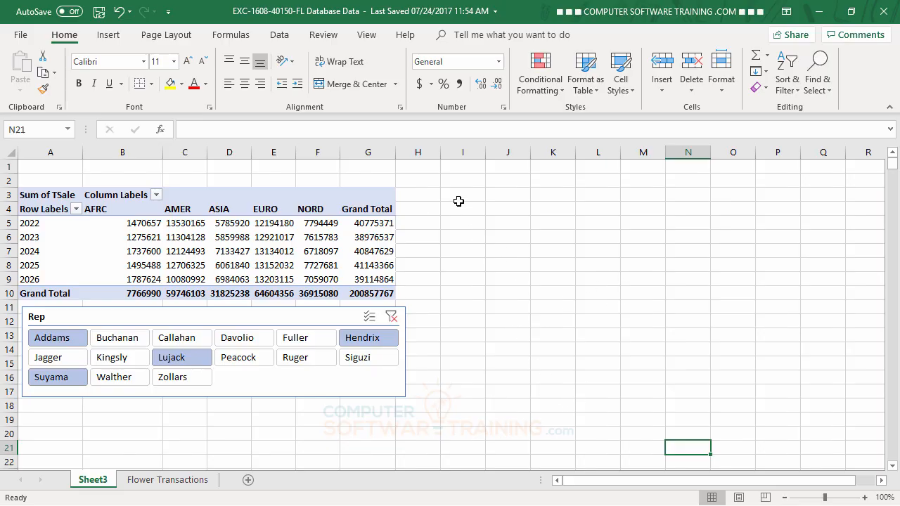
- Insert a Life Cycle slicer for the PivotTable and move it beside the table
{"action": "left_click", "coordinate": [233, 222]}
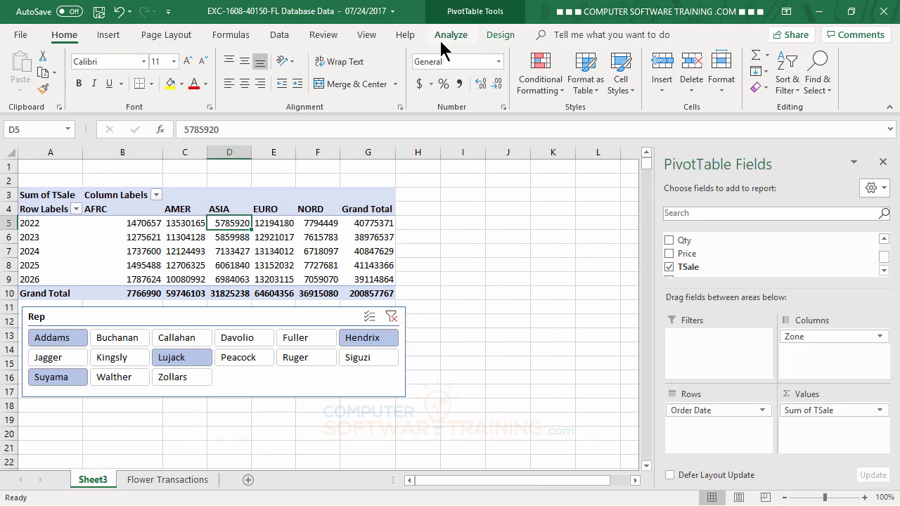
{"action": "left_click", "coordinate": [444, 37]}
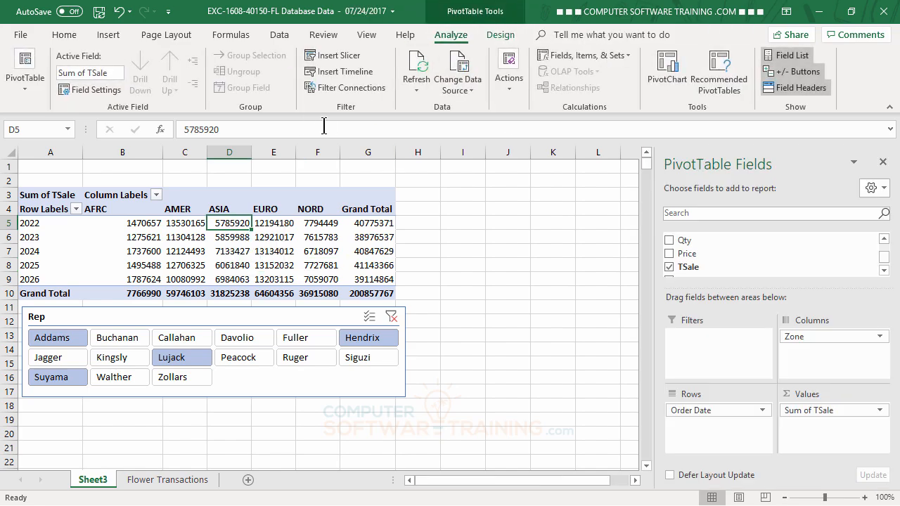
{"action": "left_click", "coordinate": [337, 58]}
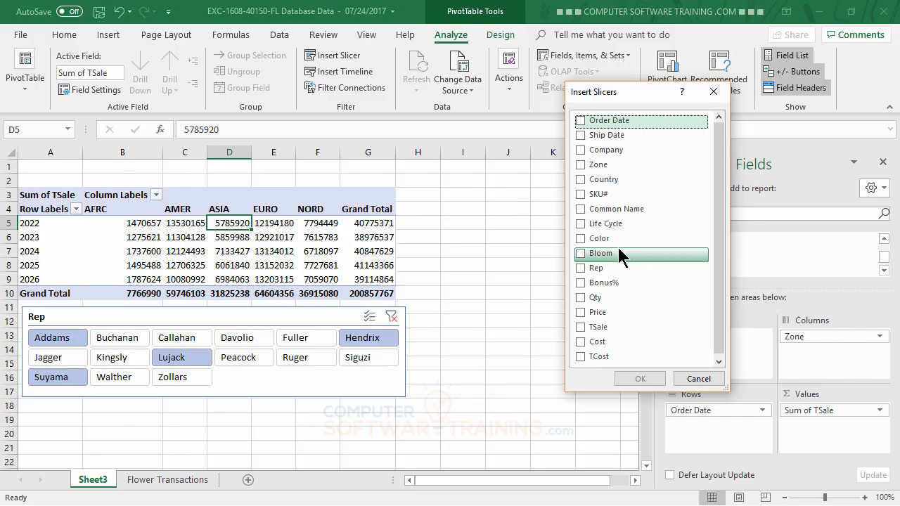
{"action": "left_click", "coordinate": [580, 224]}
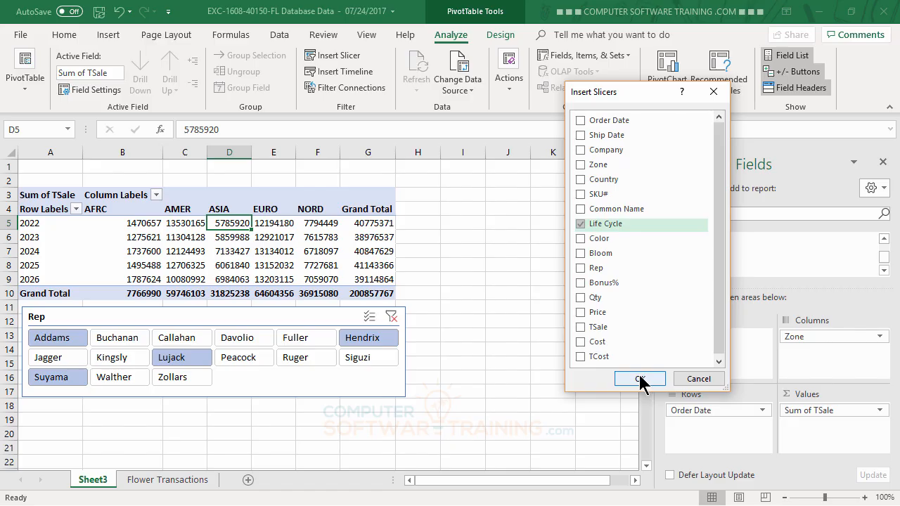
{"action": "left_click", "coordinate": [640, 379]}
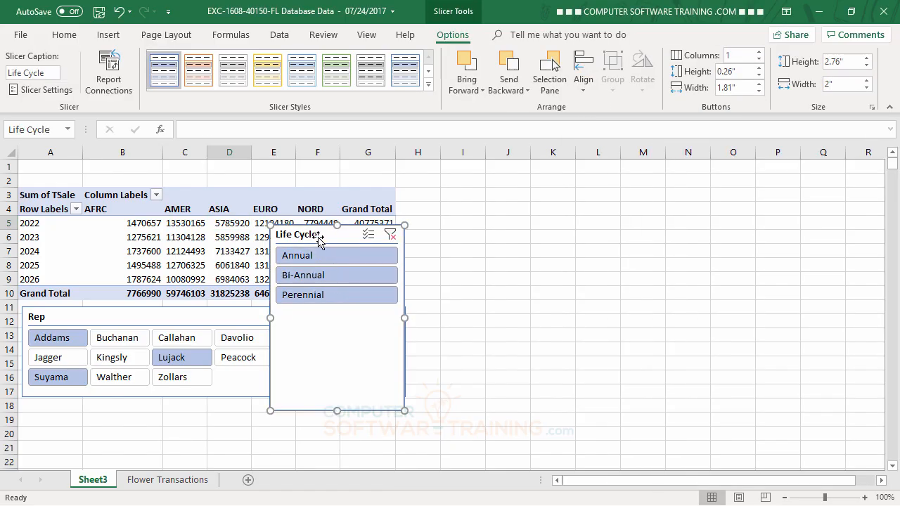
{"action": "left_click_drag", "start_coordinate": [318, 239], "coordinate": [456, 199]}
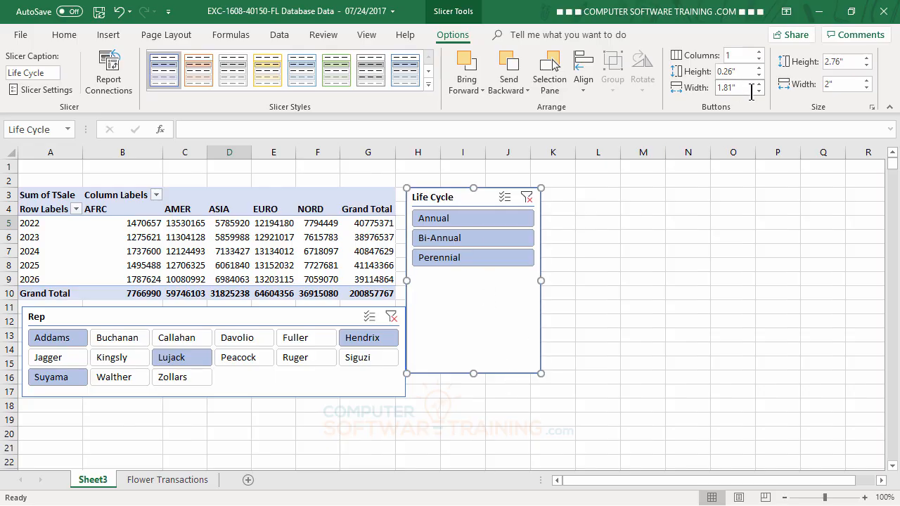
- Set the Life Cycle slicer's buttons to 3 columns, widen it to about 3.13 inches and shorten its height
{"action": "left_click", "coordinate": [759, 53]}
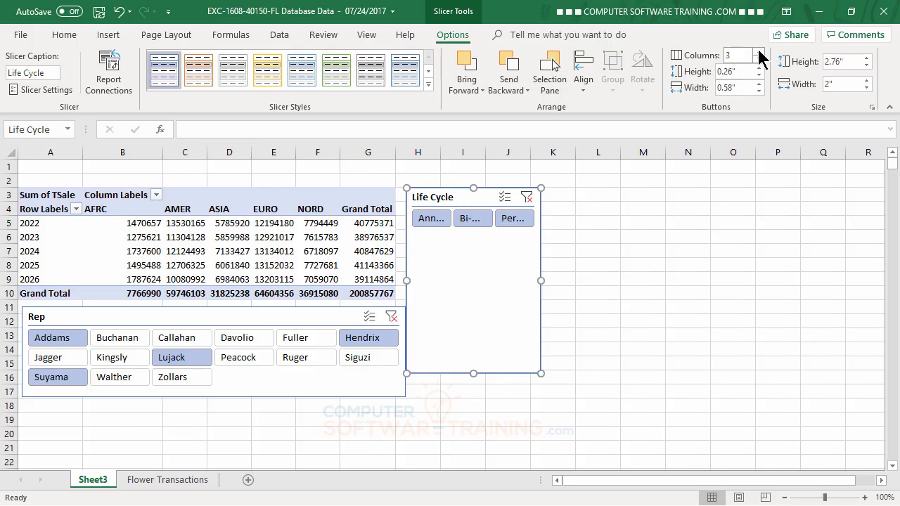
{"action": "left_click_drag", "start_coordinate": [544, 282], "coordinate": [616, 283]}
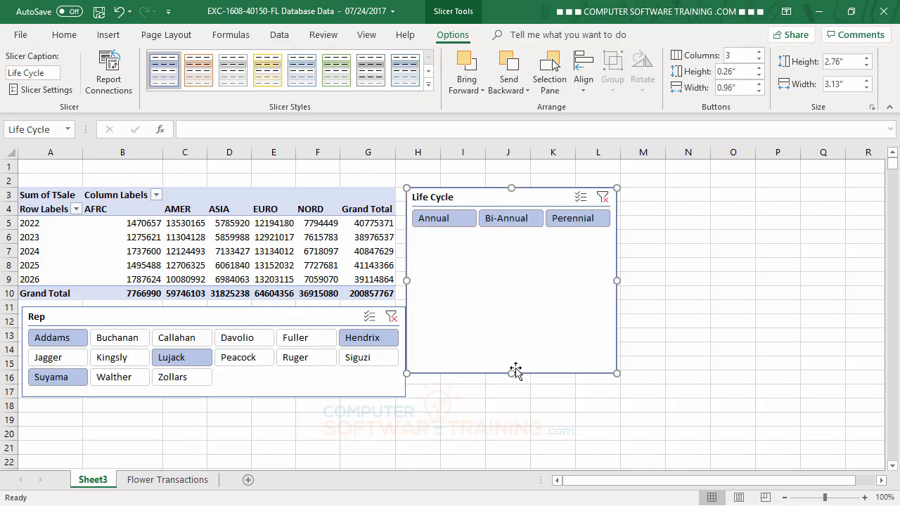
{"action": "left_click_drag", "start_coordinate": [514, 372], "coordinate": [520, 242]}
- Move the Life Cycle slicer below the Rep slicer and widen it to about 5.65 inches
{"action": "left_click_drag", "start_coordinate": [499, 202], "coordinate": [150, 411]}
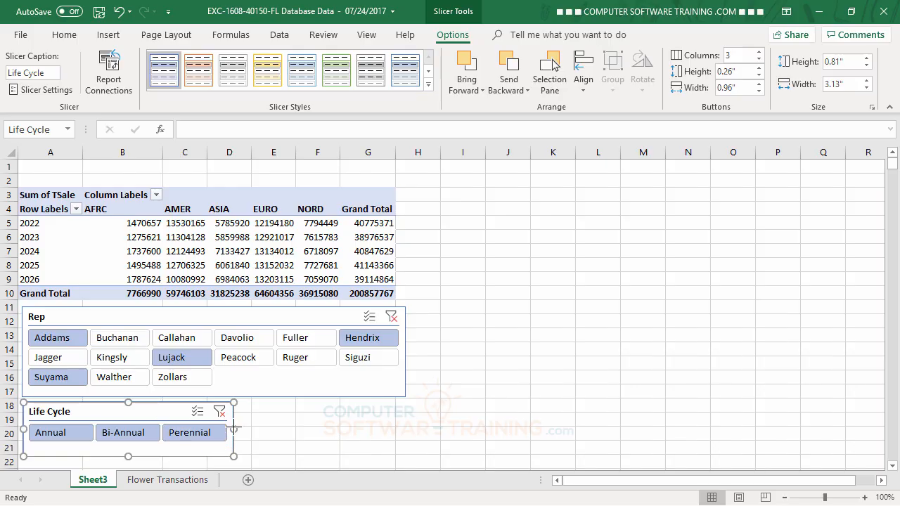
{"action": "left_click_drag", "start_coordinate": [233, 428], "coordinate": [405, 427]}
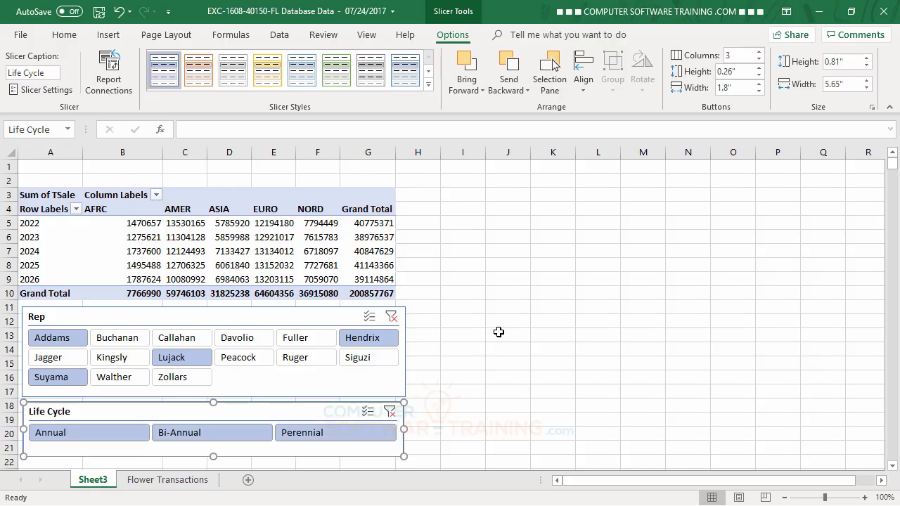
{"action": "left_click", "coordinate": [552, 289]}
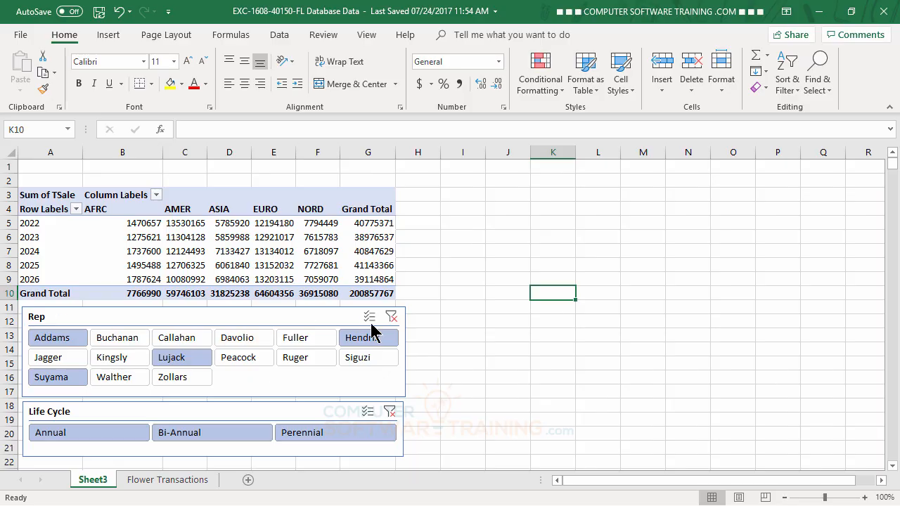
- Clear the Rep slicer filter, then test the Life Cycle slicer with Bi-Annual, Annual and Perennial before clearing it
{"action": "left_click", "coordinate": [392, 318]}
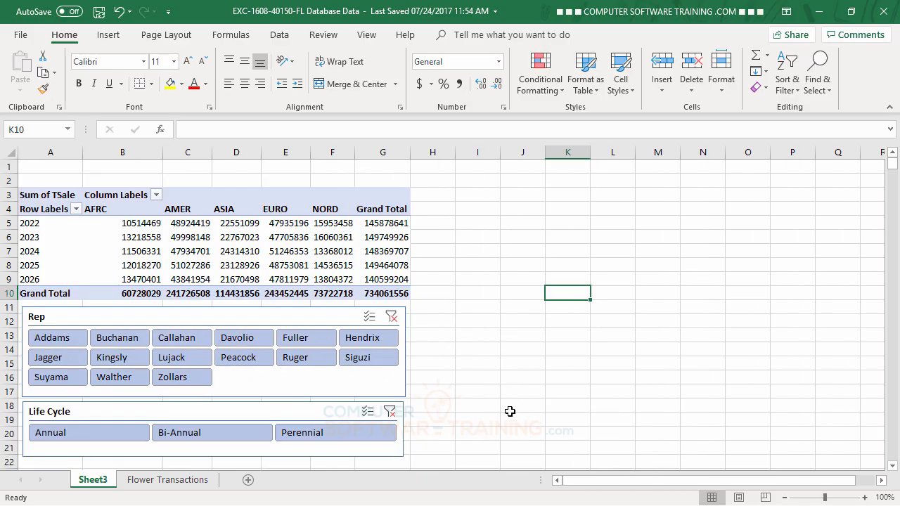
{"action": "left_click", "coordinate": [195, 434]}
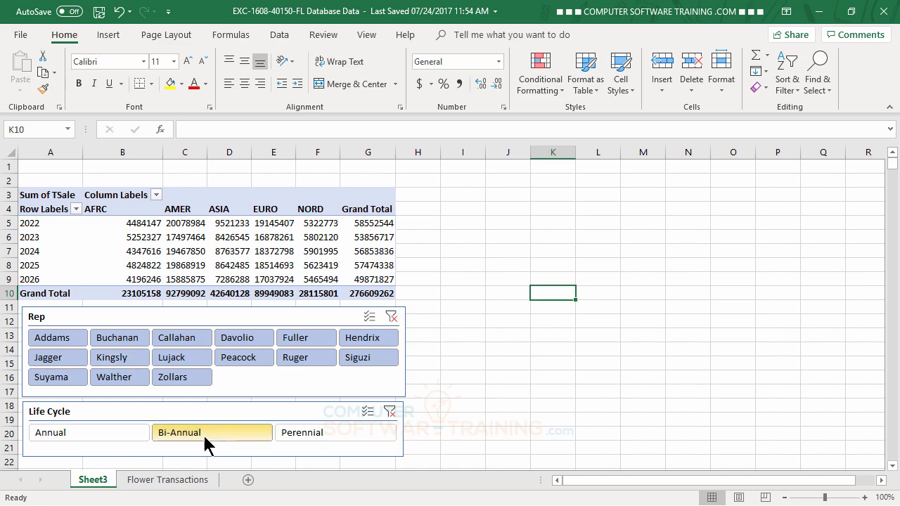
{"action": "left_click", "coordinate": [98, 445]}
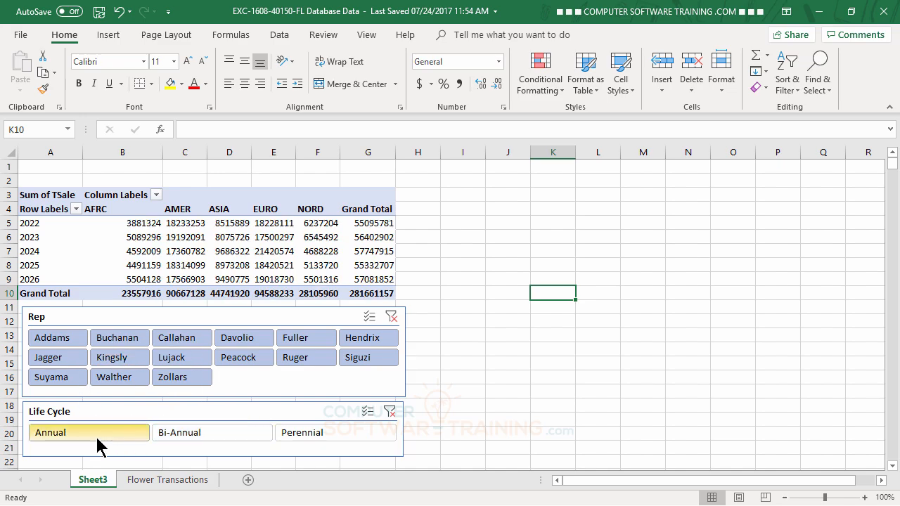
{"action": "left_click", "coordinate": [324, 435]}
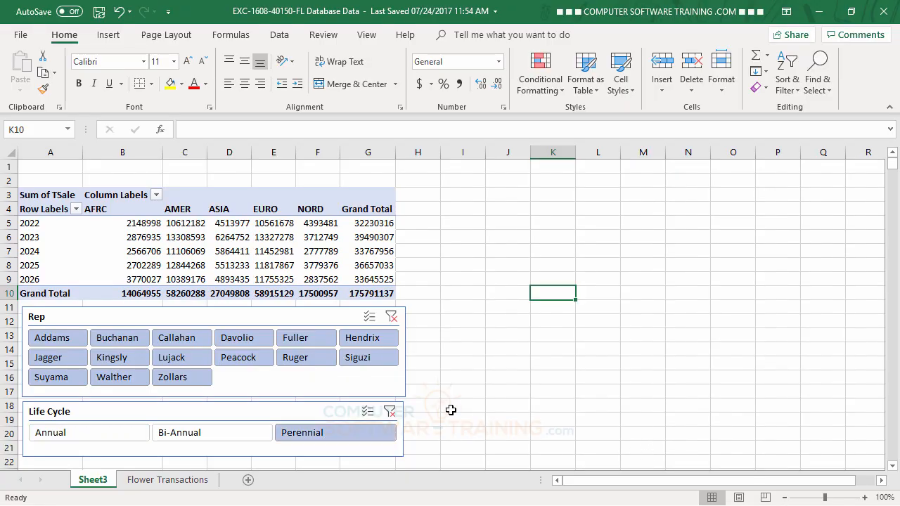
{"action": "left_click", "coordinate": [390, 411]}
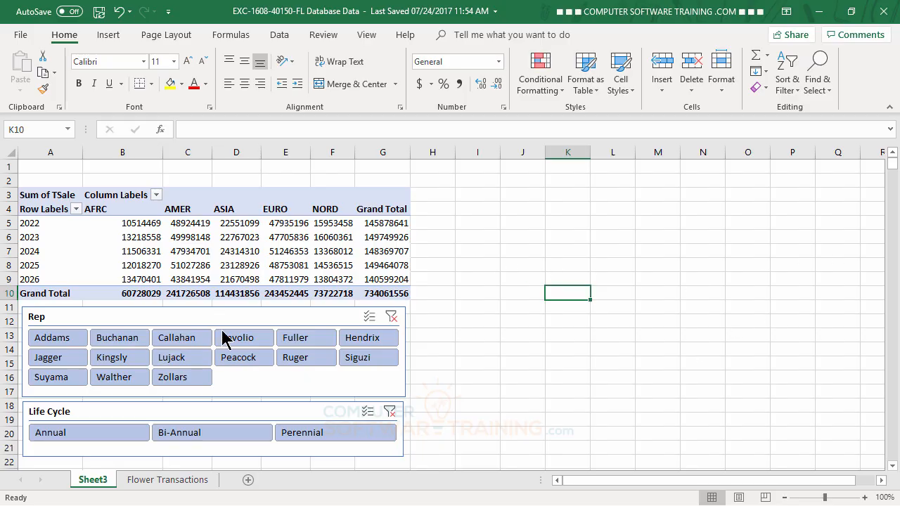
- Delete both the Rep slicer and the Life Cycle slicer
{"action": "left_click", "coordinate": [264, 319]}
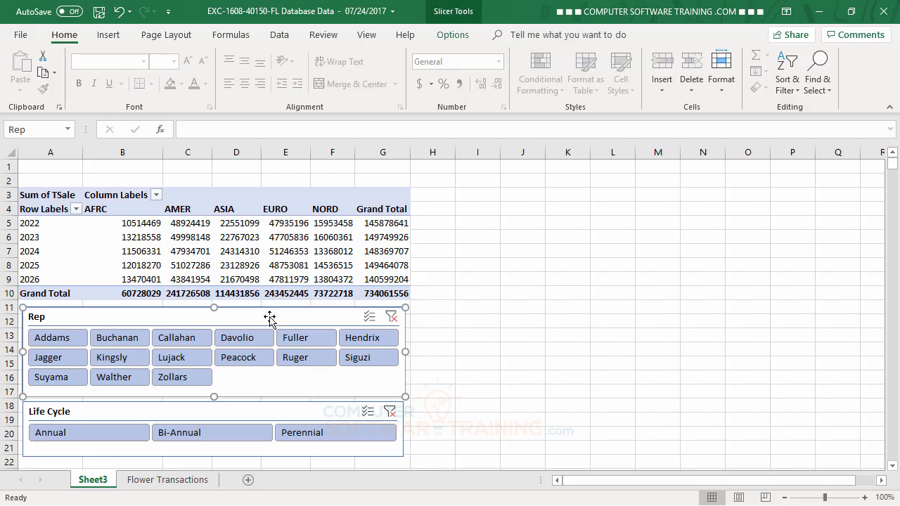
{"action": "key", "text": "Delete"}
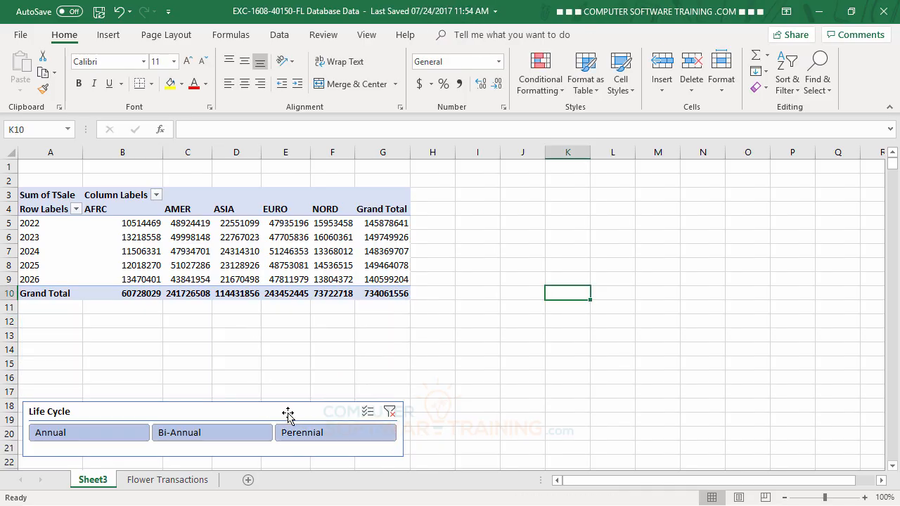
{"action": "left_click", "coordinate": [287, 416]}
{"action": "key", "text": "Delete"}
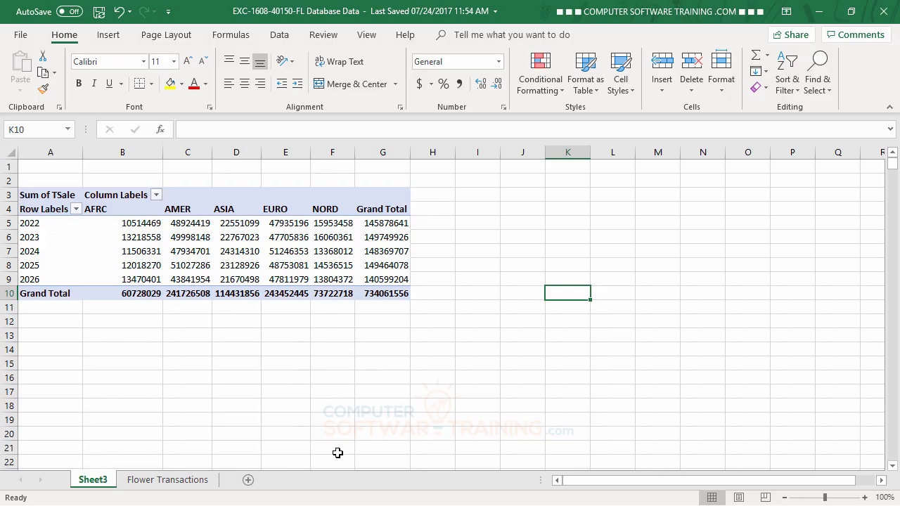
- Replace Order Date in the PivotTable rows with the Common Name field
{"action": "left_click", "coordinate": [189, 236]}
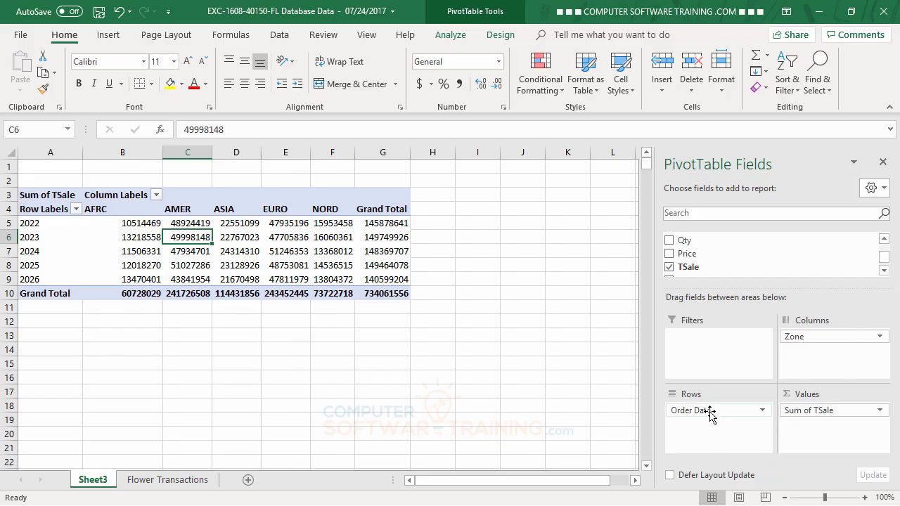
{"action": "left_click_drag", "start_coordinate": [709, 415], "coordinate": [562, 415]}
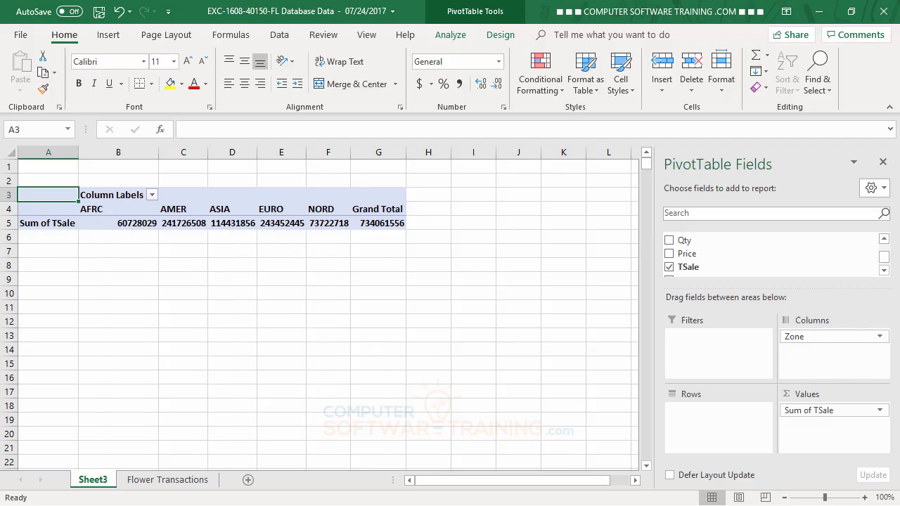
{"action": "left_click", "coordinate": [885, 239]}
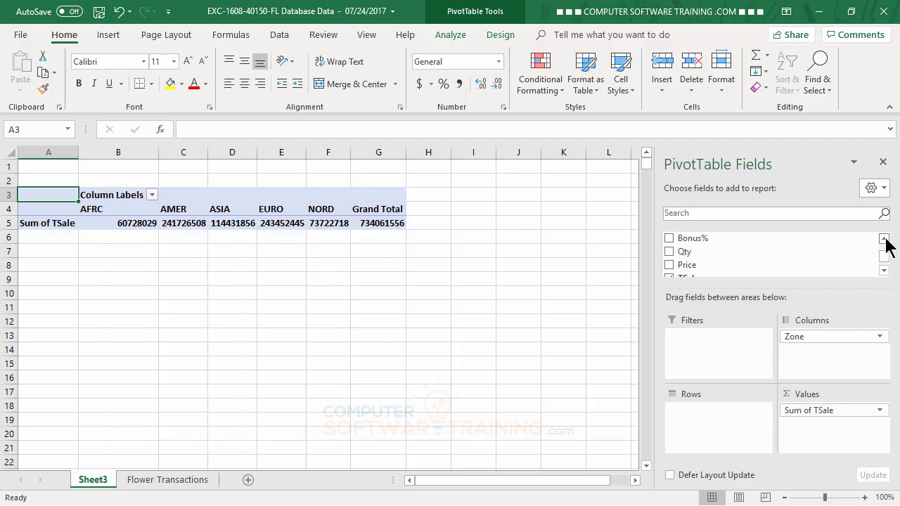
{"action": "left_click", "coordinate": [885, 239]}
{"action": "left_click", "coordinate": [885, 239]}
{"action": "left_click", "coordinate": [885, 239]}
{"action": "left_click", "coordinate": [885, 239]}
{"action": "left_click", "coordinate": [885, 239]}
{"action": "left_click", "coordinate": [884, 239]}
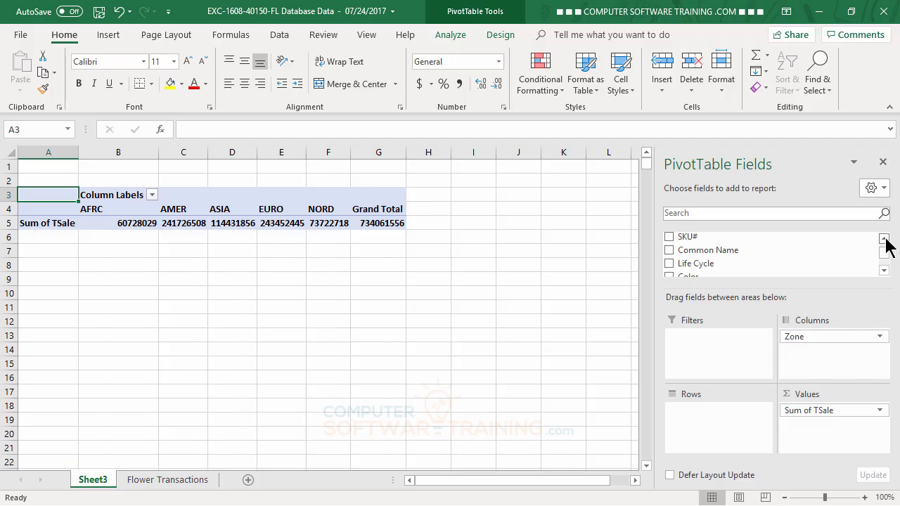
{"action": "left_click_drag", "start_coordinate": [710, 251], "coordinate": [724, 415]}
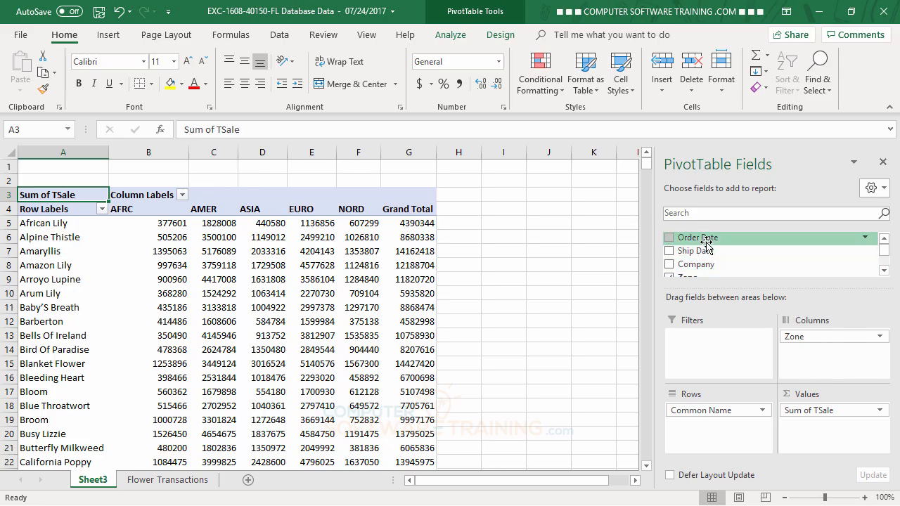
- Add Order Date to the report filters and browse its year list without applying a filter
{"action": "left_click_drag", "start_coordinate": [706, 240], "coordinate": [711, 352]}
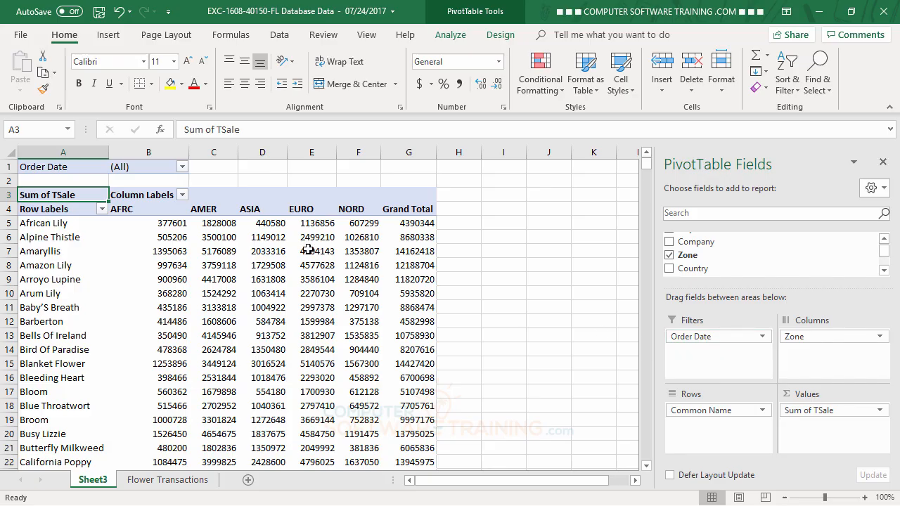
{"action": "left_click", "coordinate": [182, 167]}
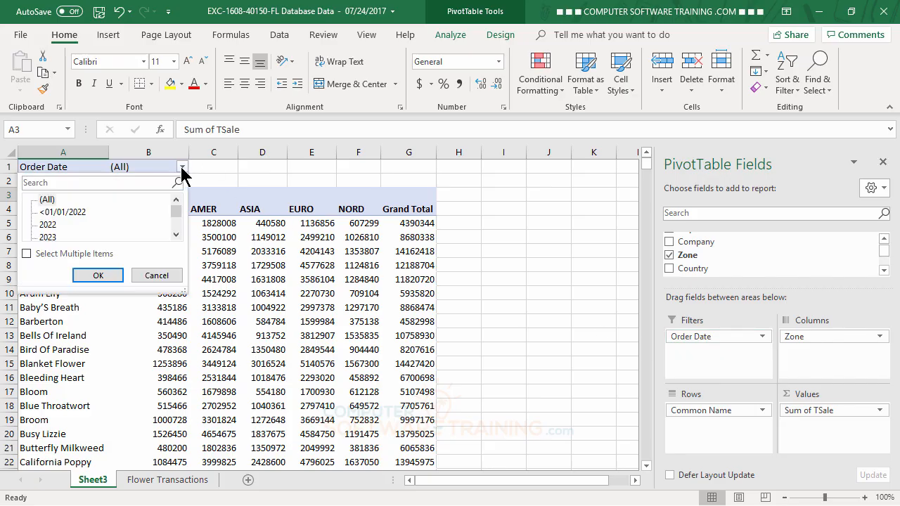
{"action": "scroll", "coordinate": [180, 211], "scroll_direction": "down", "scroll_amount": 3}
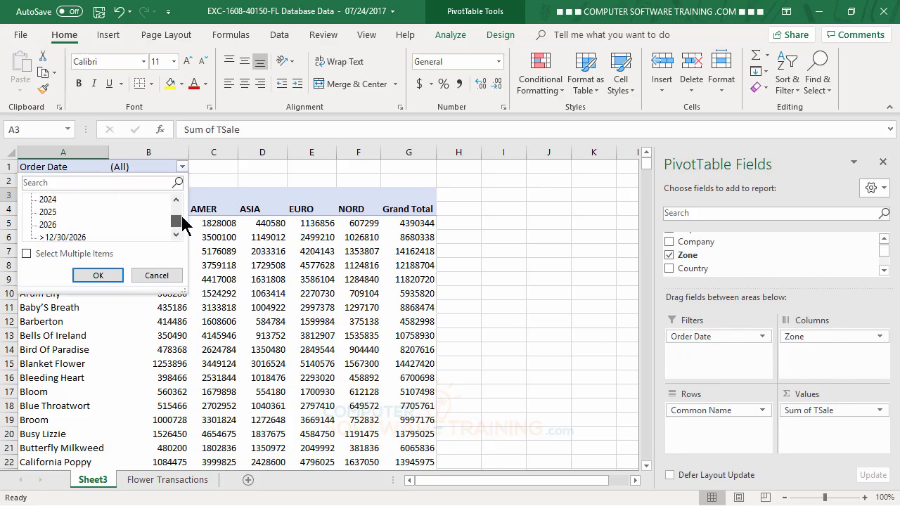
{"action": "scroll", "coordinate": [180, 211], "scroll_direction": "up", "scroll_amount": 2}
{"action": "scroll", "coordinate": [181, 210], "scroll_direction": "down", "scroll_amount": 1}
{"action": "scroll", "coordinate": [180, 209], "scroll_direction": "up", "scroll_amount": 2}
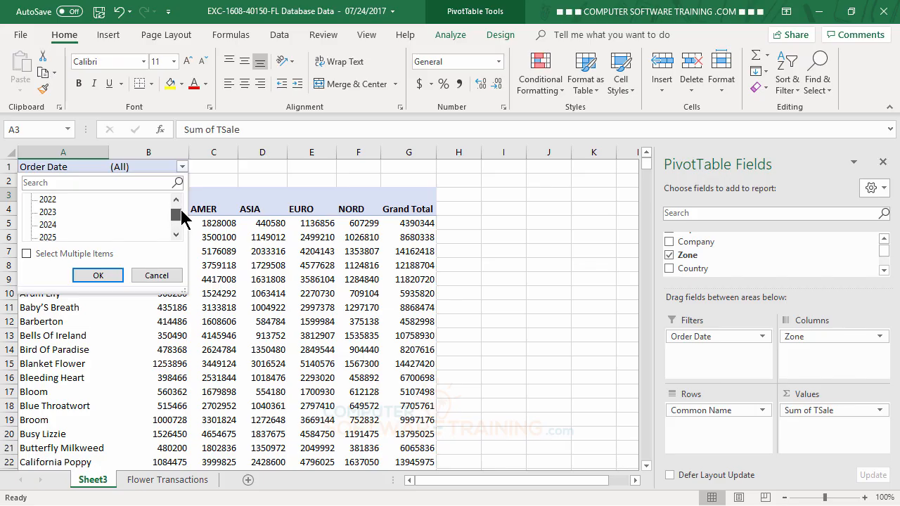
{"action": "left_click", "coordinate": [164, 276]}
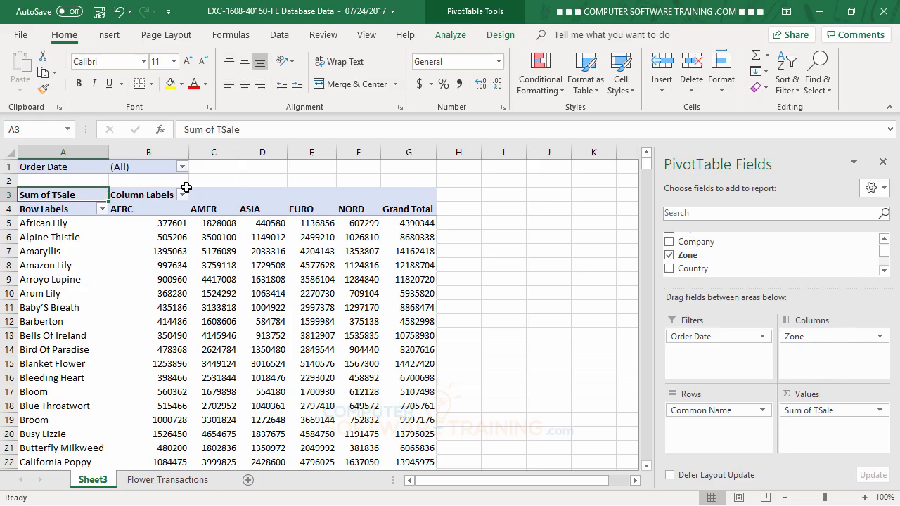
- Insert an Order Date slicer and place it beside the PivotTable
{"action": "mouse_move", "coordinate": [306, 223]}
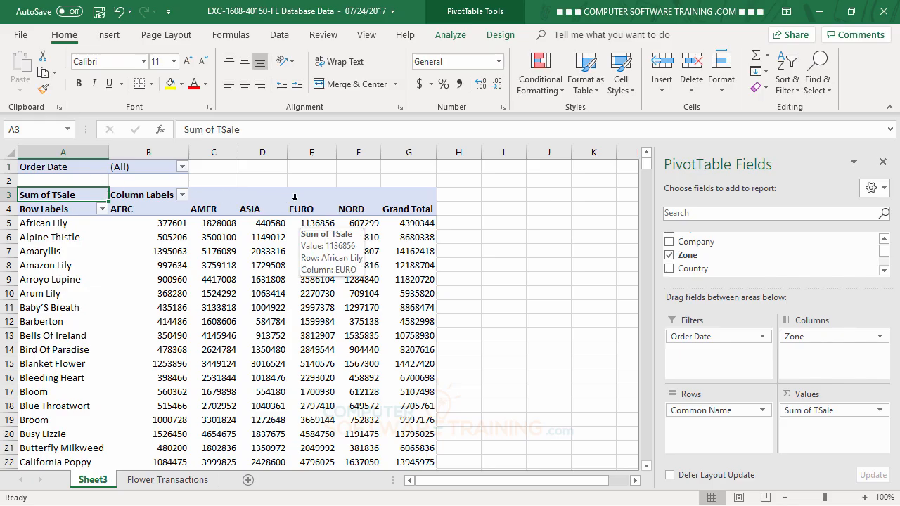
{"action": "left_click", "coordinate": [450, 38]}
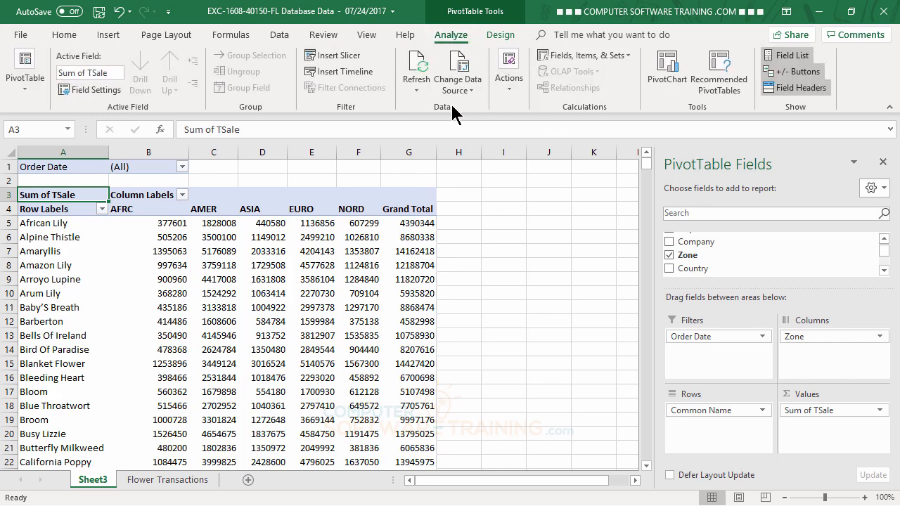
{"action": "left_click", "coordinate": [338, 56]}
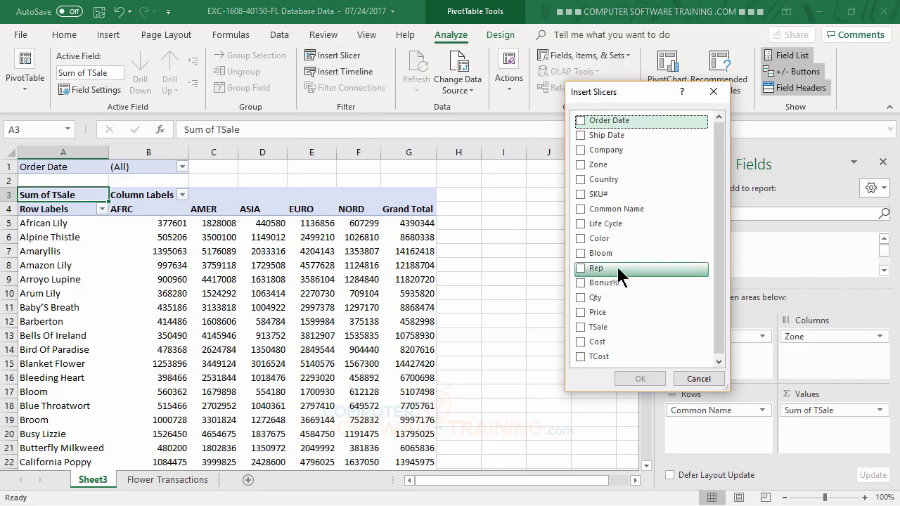
{"action": "left_click", "coordinate": [579, 124]}
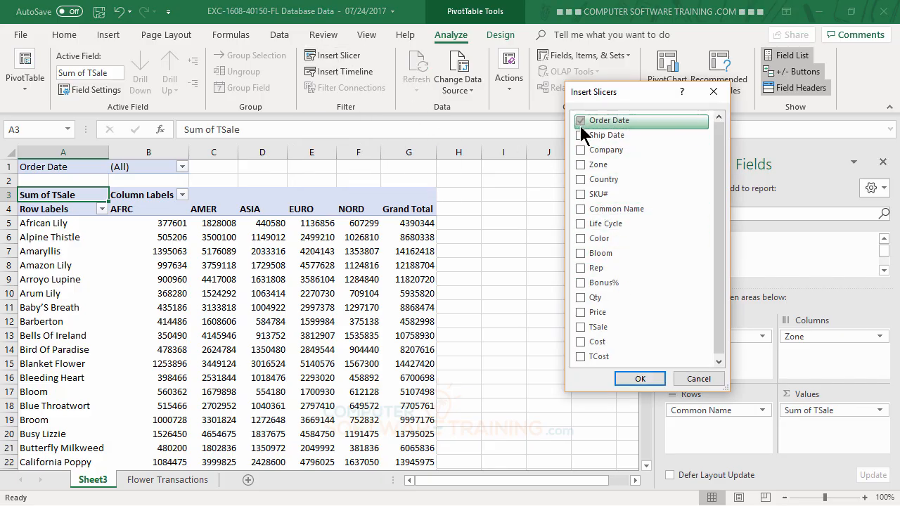
{"action": "left_click", "coordinate": [640, 380]}
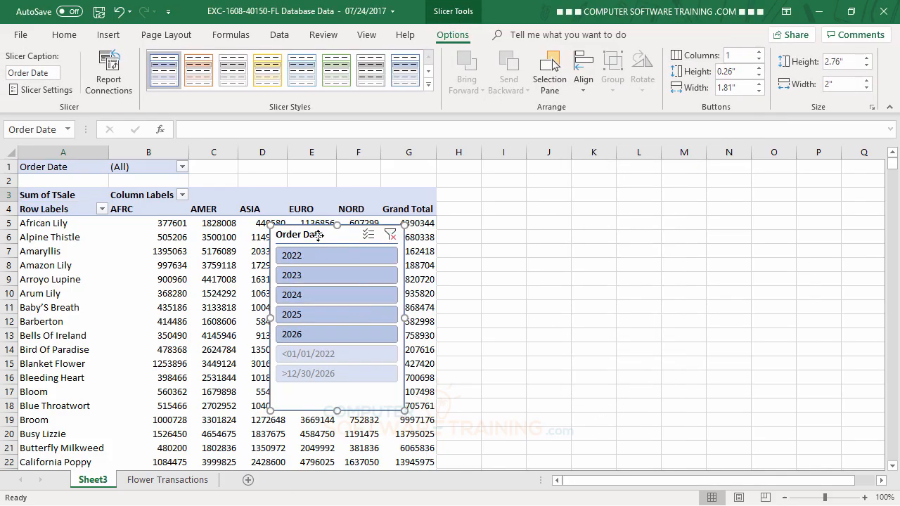
{"action": "left_click_drag", "start_coordinate": [318, 235], "coordinate": [509, 199]}
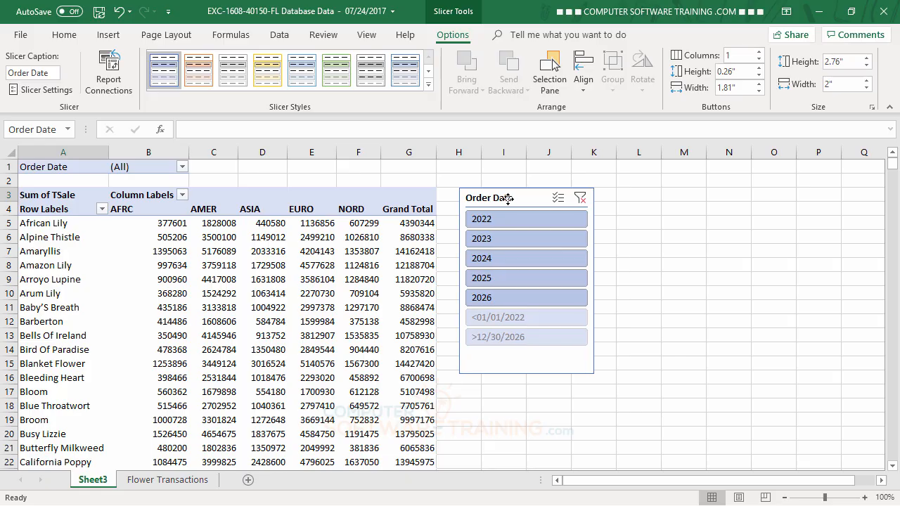
- Set the Order Date slicer's buttons to 2 columns and shorten the slicer to about 1.67 inches high
{"action": "left_click", "coordinate": [759, 52]}
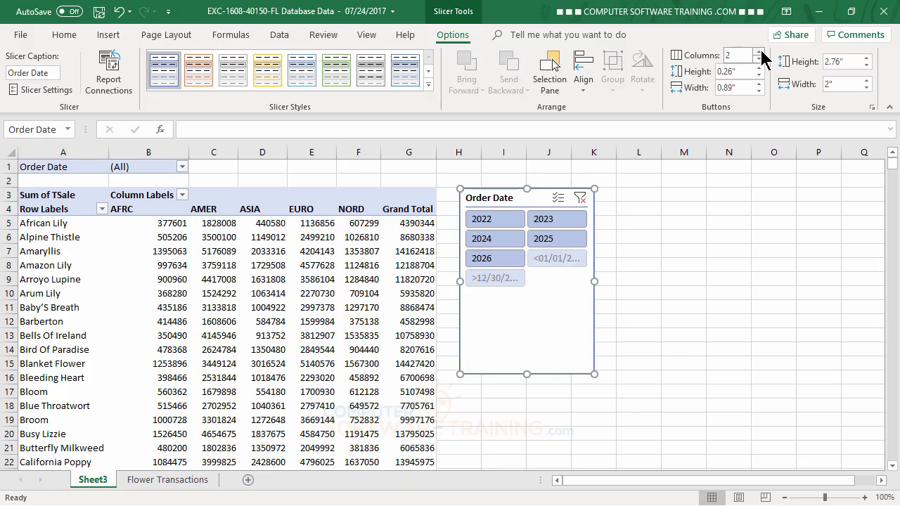
{"action": "left_click", "coordinate": [759, 52]}
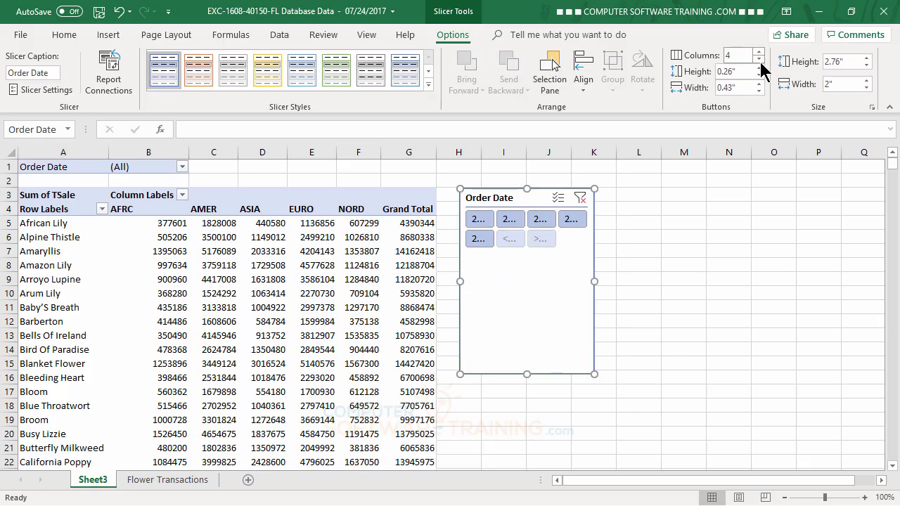
{"action": "left_click", "coordinate": [759, 59]}
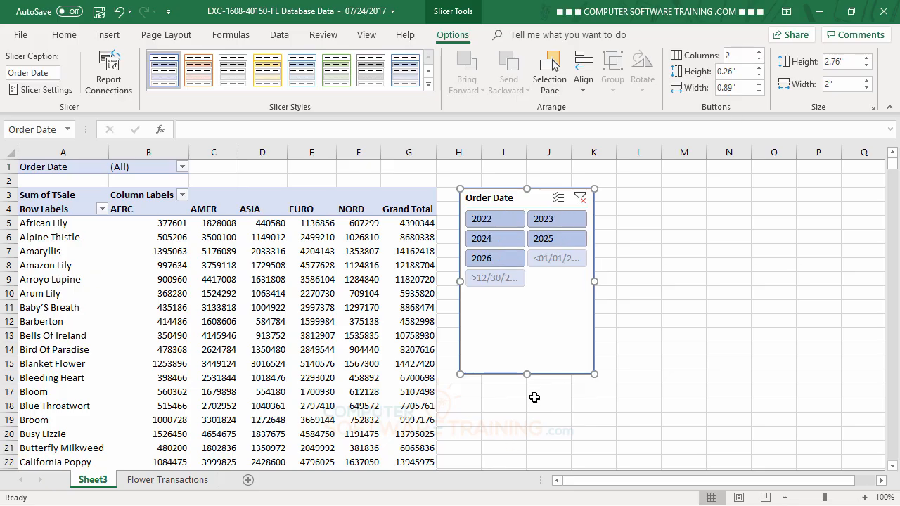
{"action": "left_click_drag", "start_coordinate": [525, 374], "coordinate": [527, 300]}
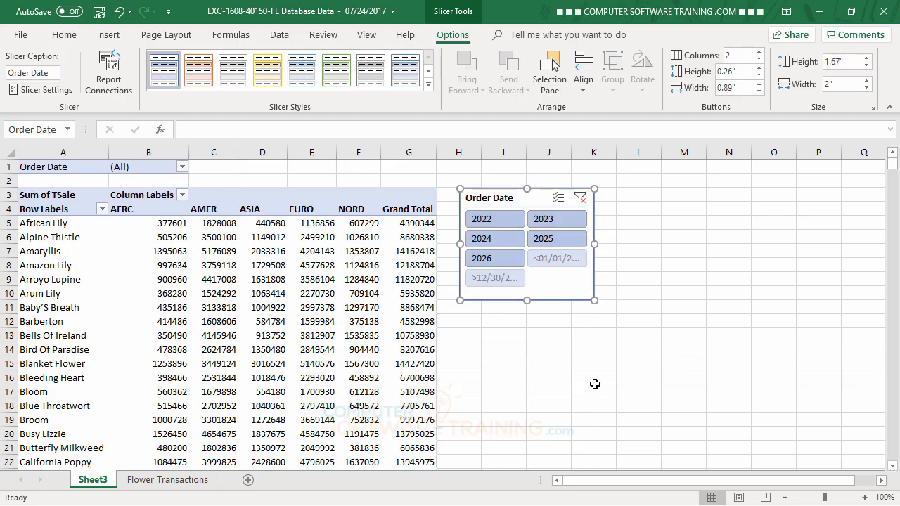
{"action": "left_click", "coordinate": [634, 364]}
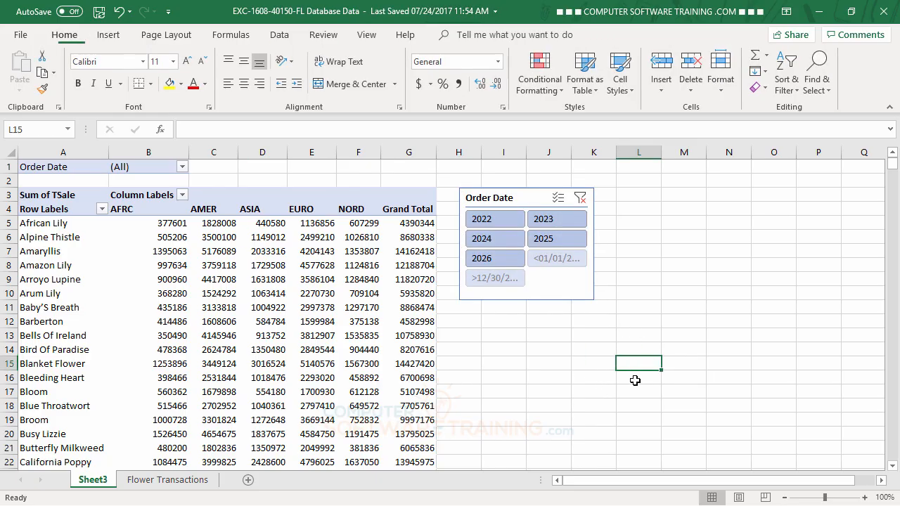
- Filter the PivotTable with the Order Date slicer to 2022, 2023 and 2024
{"action": "left_click", "coordinate": [534, 198]}
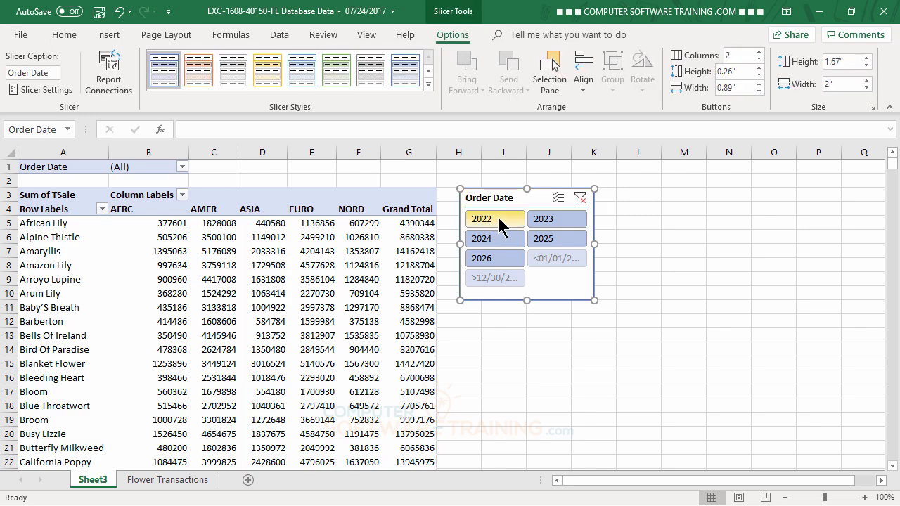
{"action": "left_click", "coordinate": [497, 216]}
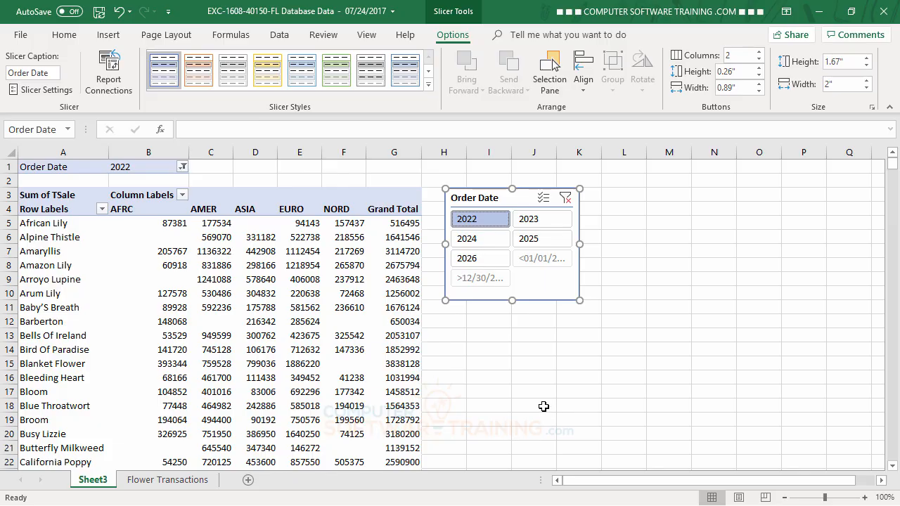
{"action": "left_click", "coordinate": [525, 222], "text": "ctrl"}
{"action": "left_click", "coordinate": [478, 236], "text": "ctrl"}
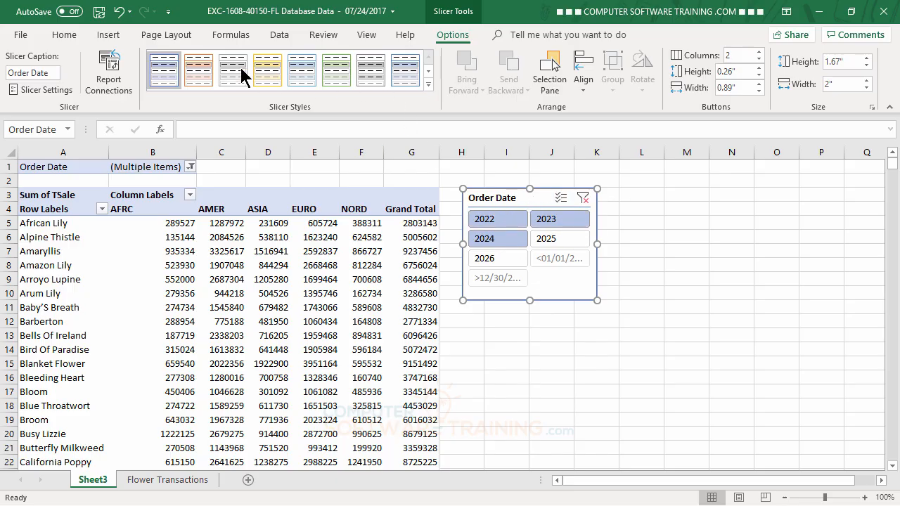
- Apply the green slicer style to the Order Date slicer and clear its date filter
{"action": "left_click", "coordinate": [200, 73]}
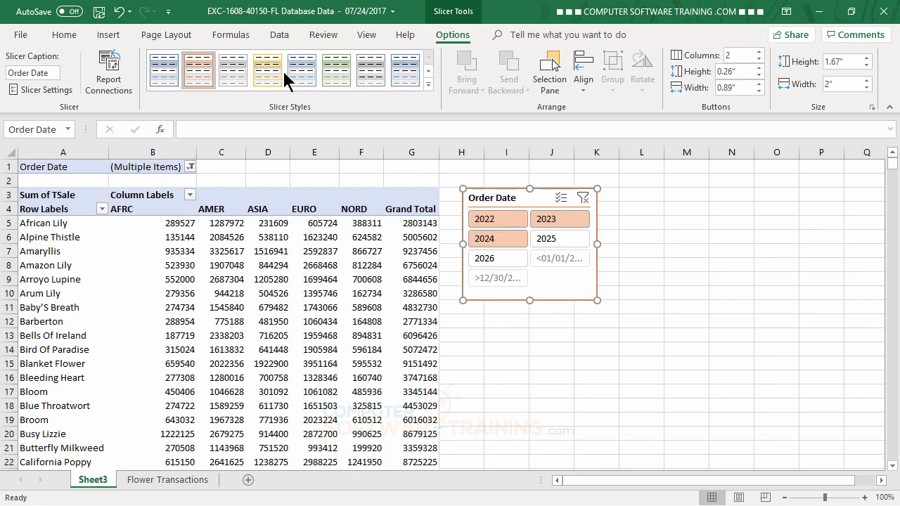
{"action": "left_click", "coordinate": [336, 67]}
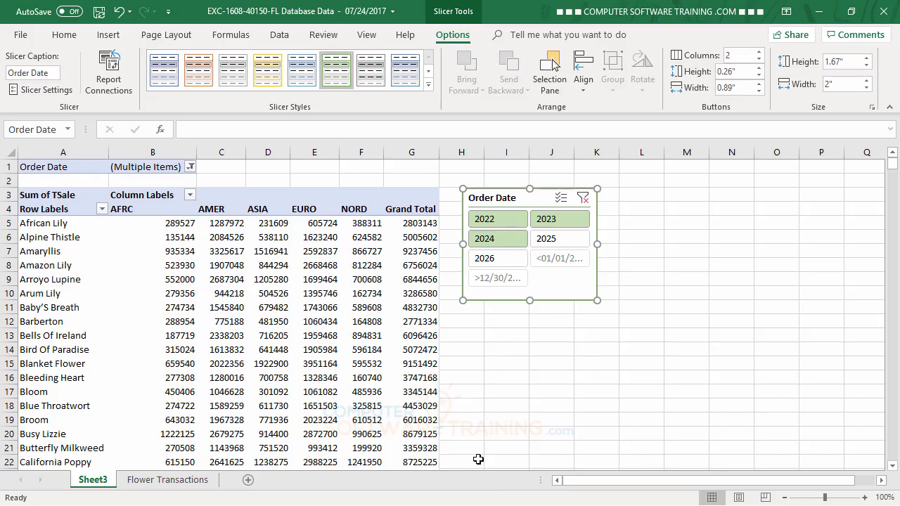
{"action": "left_click", "coordinate": [582, 195]}
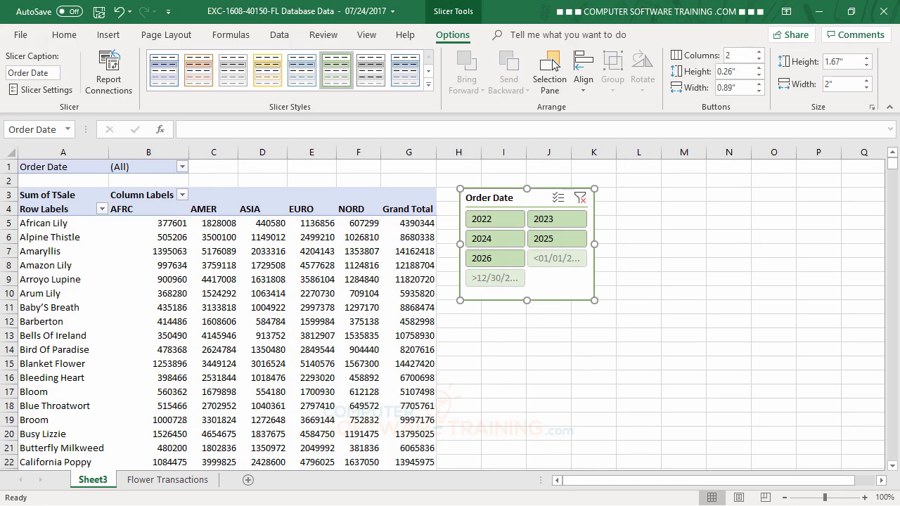
{"action": "left_click", "coordinate": [669, 388]}
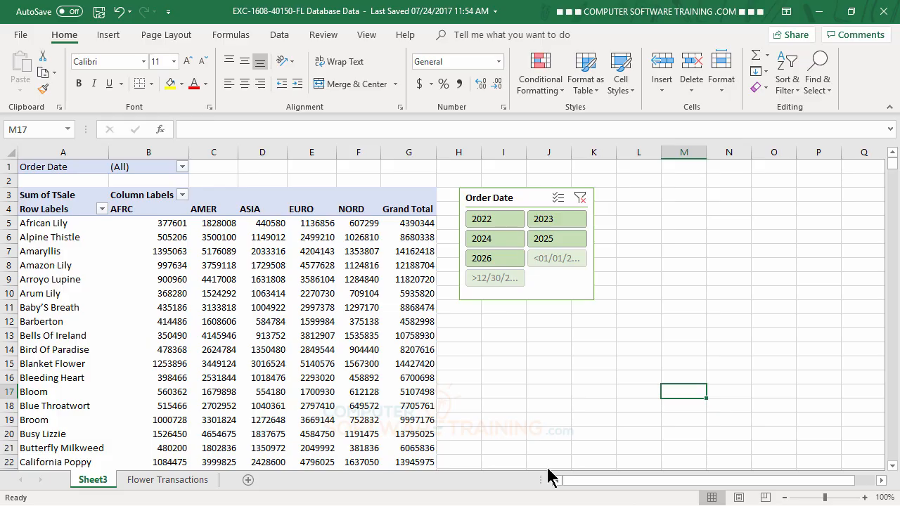
{"action": "left_click", "coordinate": [110, 37]}
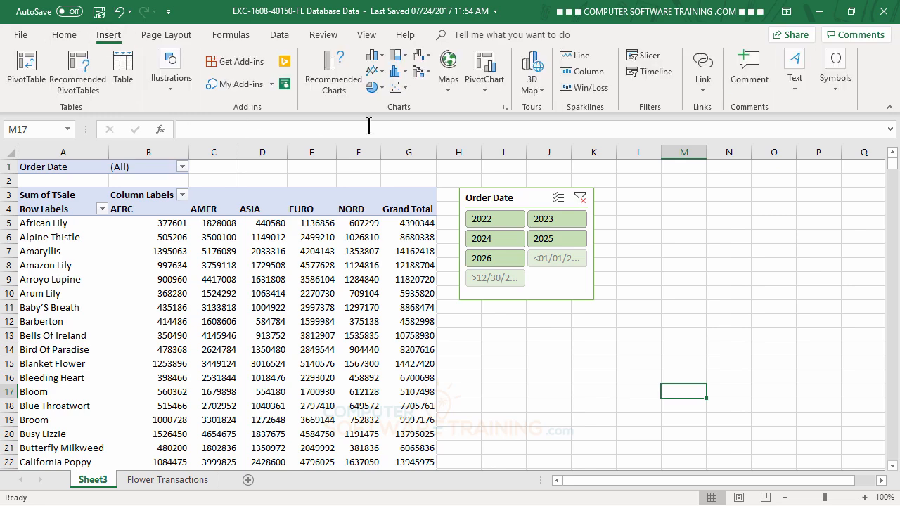
{"action": "left_click", "coordinate": [649, 76]}
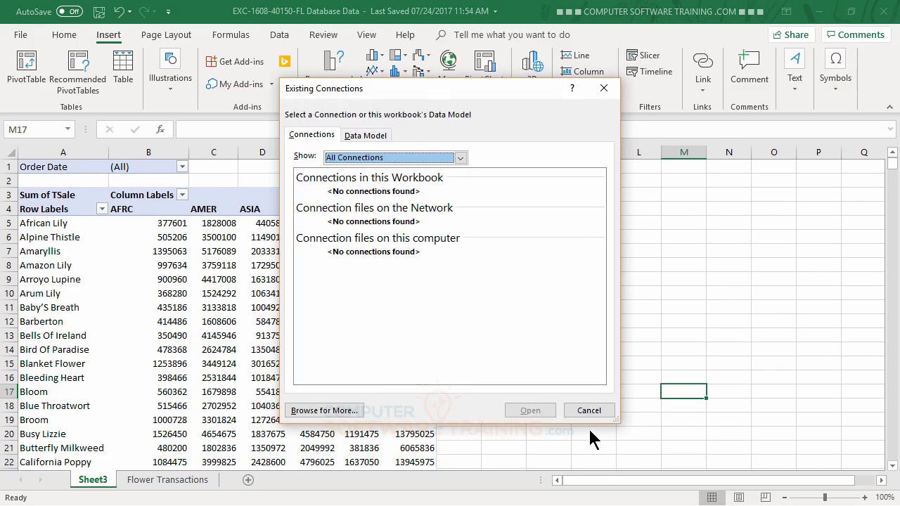
{"action": "left_click", "coordinate": [588, 410]}
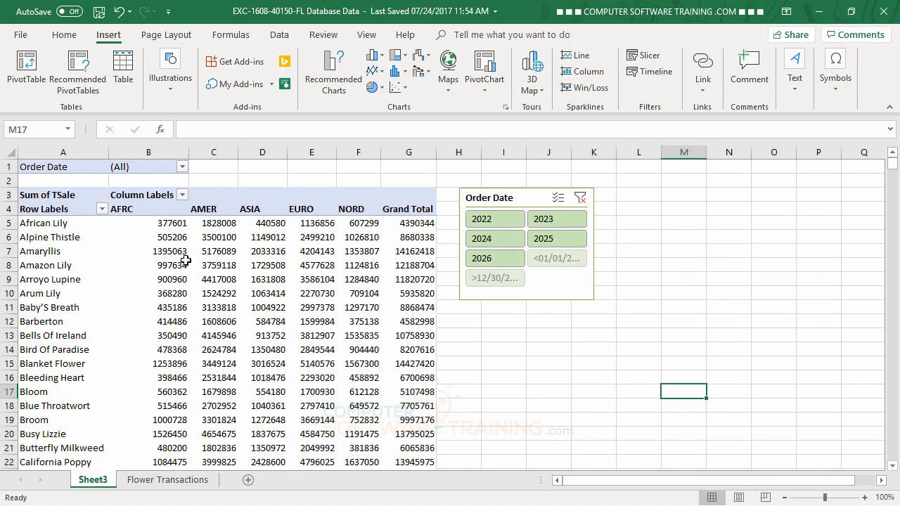
- Insert an Order Date timeline for the PivotTable and place it below the slicer
{"action": "left_click", "coordinate": [184, 263]}
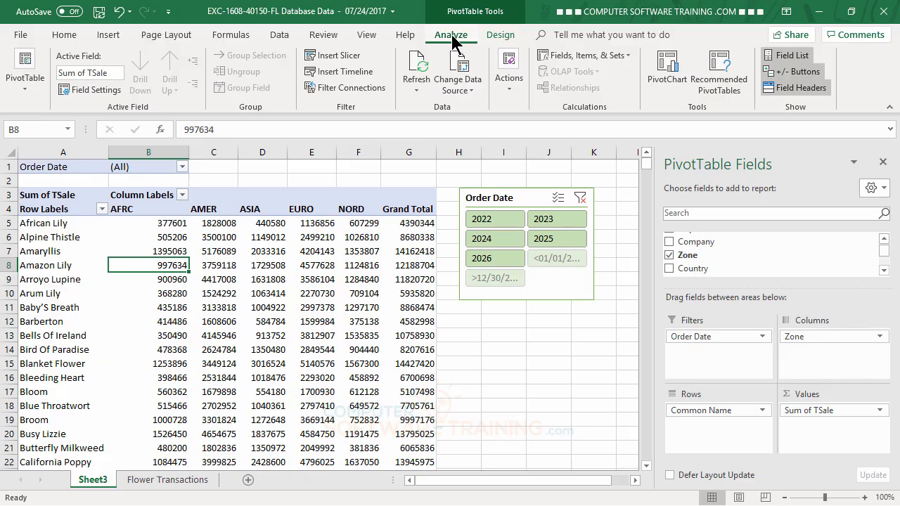
{"action": "left_click", "coordinate": [336, 74]}
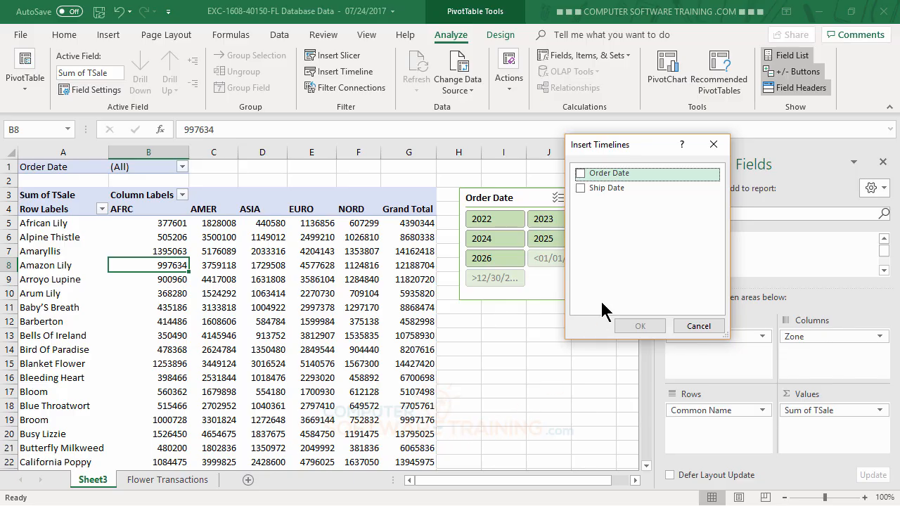
{"action": "left_click", "coordinate": [581, 176]}
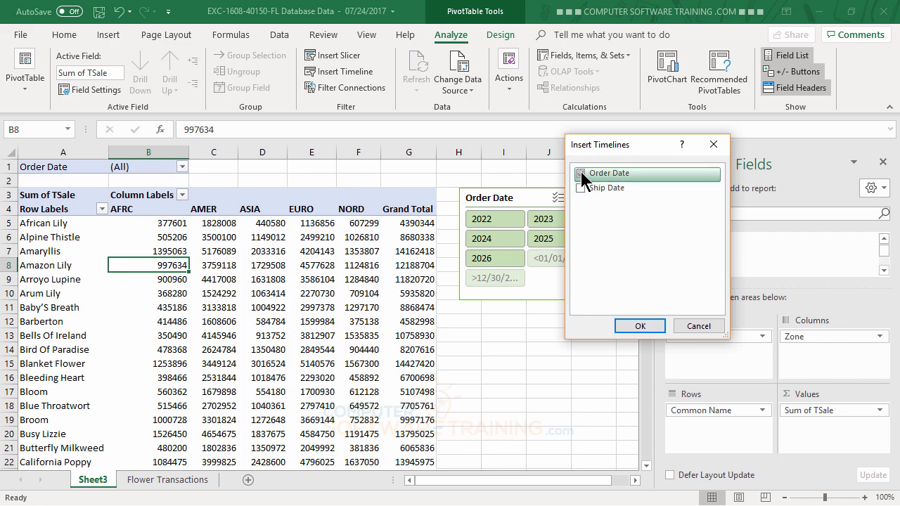
{"action": "left_click", "coordinate": [645, 329]}
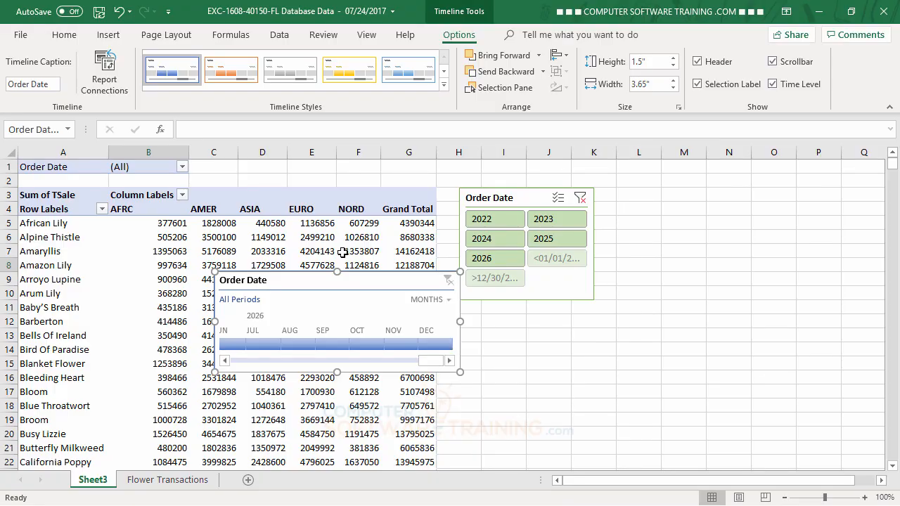
{"action": "left_click_drag", "start_coordinate": [310, 283], "coordinate": [555, 324]}
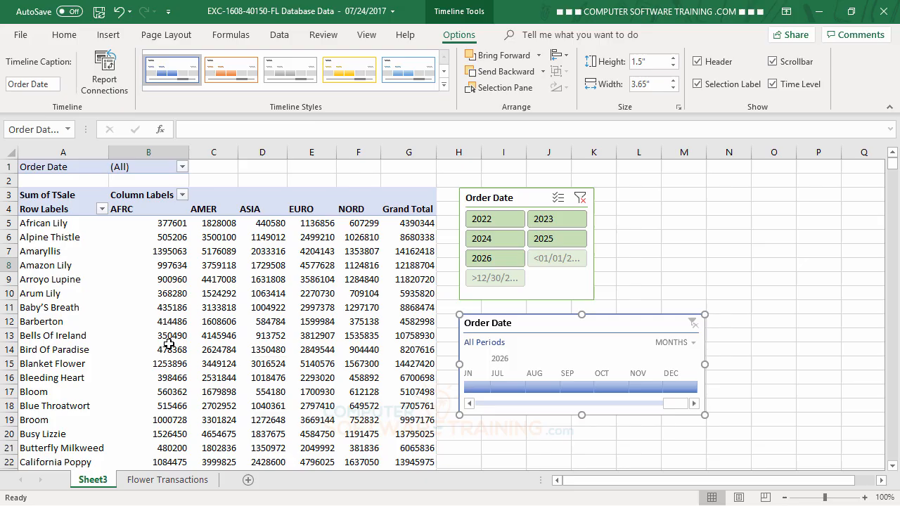
- Insert six blank rows at the top of the sheet above the PivotTable
{"action": "left_click", "coordinate": [7, 166]}
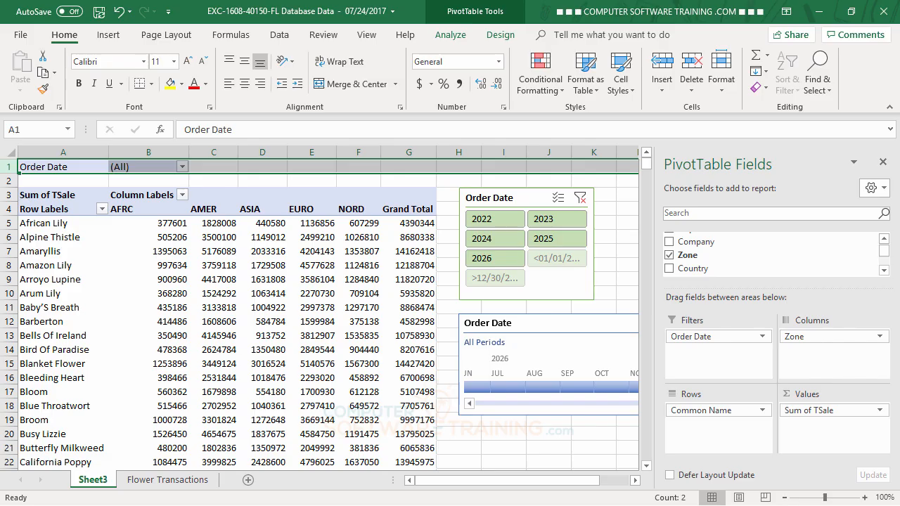
{"action": "key", "text": "ctrl+shift+plus"}
{"action": "key", "text": "ctrl+shift+plus"}
{"action": "key", "text": "ctrl+shift+plus"}
{"action": "key", "text": "ctrl+shift+plus"}
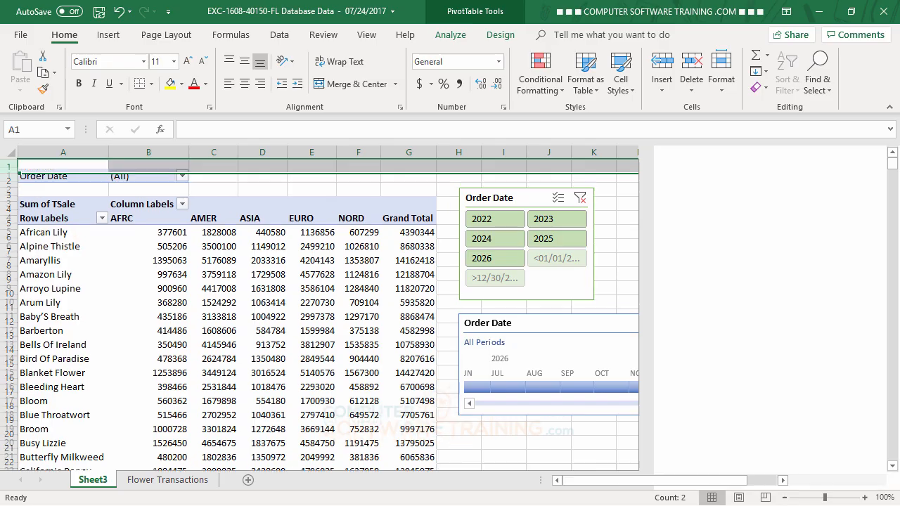
{"action": "key", "text": "ctrl+shift+plus"}
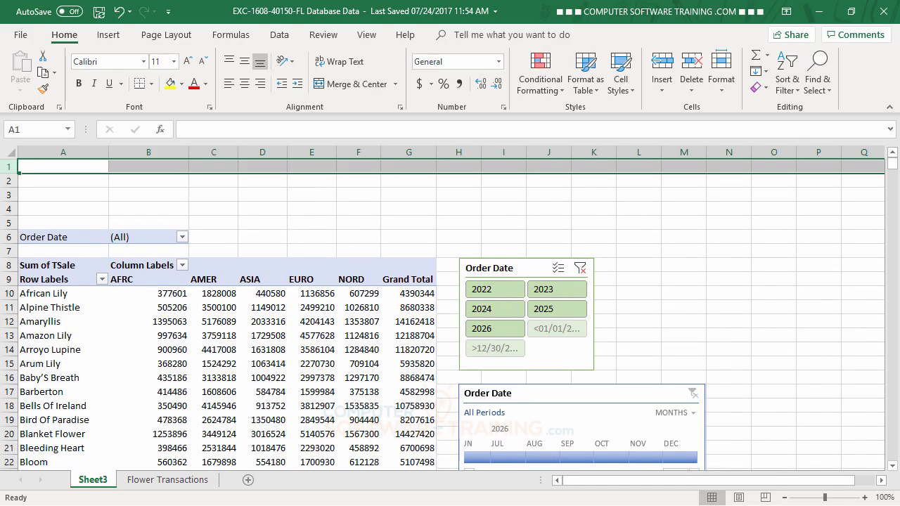
{"action": "key", "text": "ctrl+shift+plus"}
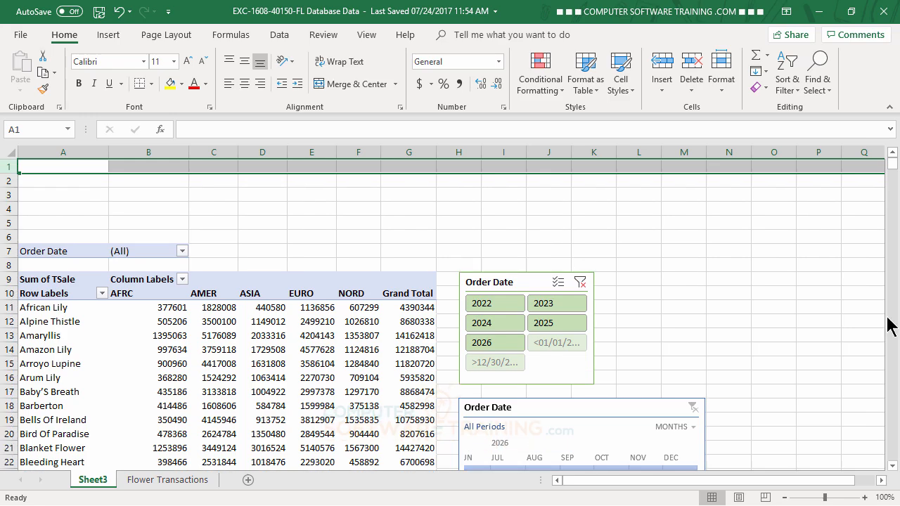
- Move the Order Date timeline into the blank rows at the top-left corner above the PivotTable
{"action": "left_click_drag", "start_coordinate": [596, 413], "coordinate": [672, 377]}
{"action": "left_click_drag", "start_coordinate": [689, 341], "coordinate": [159, 169]}
{"action": "left_click_drag", "start_coordinate": [8, 167], "coordinate": [9, 192]}
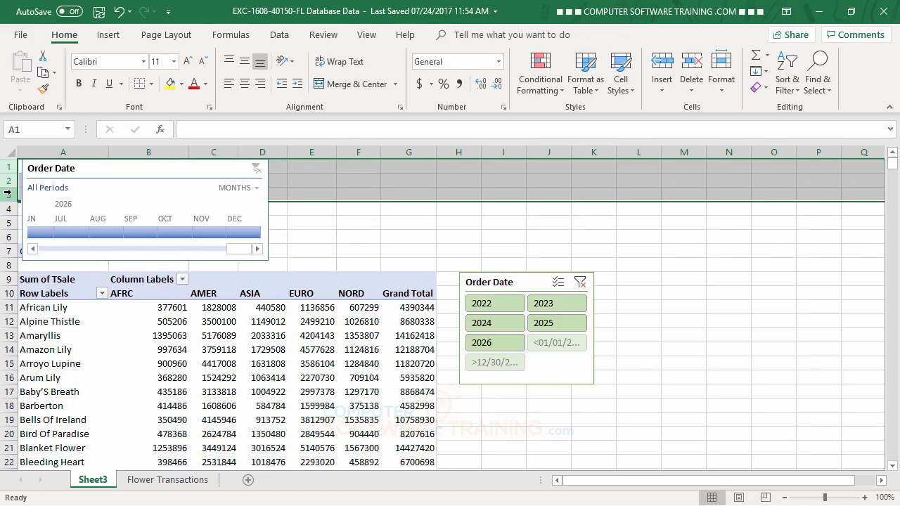
- Insert three more blank rows at the top of the sheet above the timeline
{"action": "key", "text": "ctrl+shift+plus"}
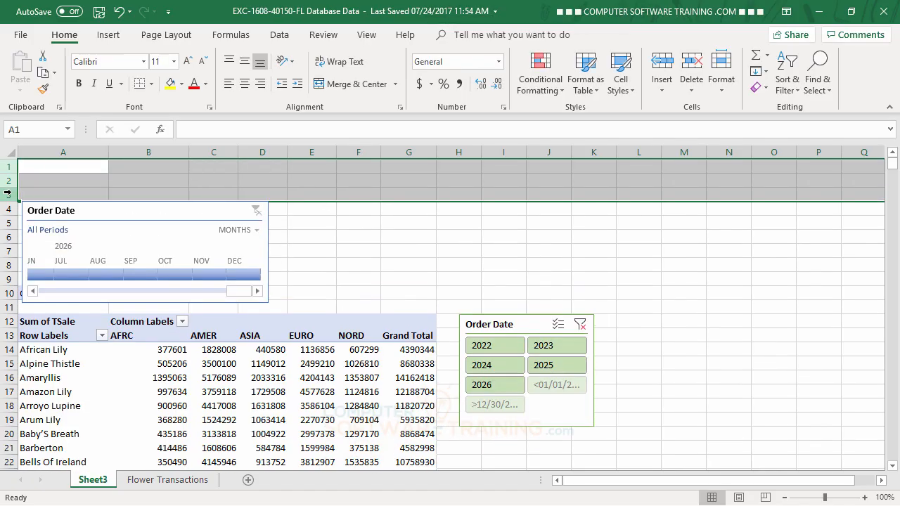
{"action": "left_click", "coordinate": [486, 267]}
- Move the Order Date timeline up to row 1 and widen it to about column K
{"action": "left_click_drag", "start_coordinate": [134, 209], "coordinate": [141, 186]}
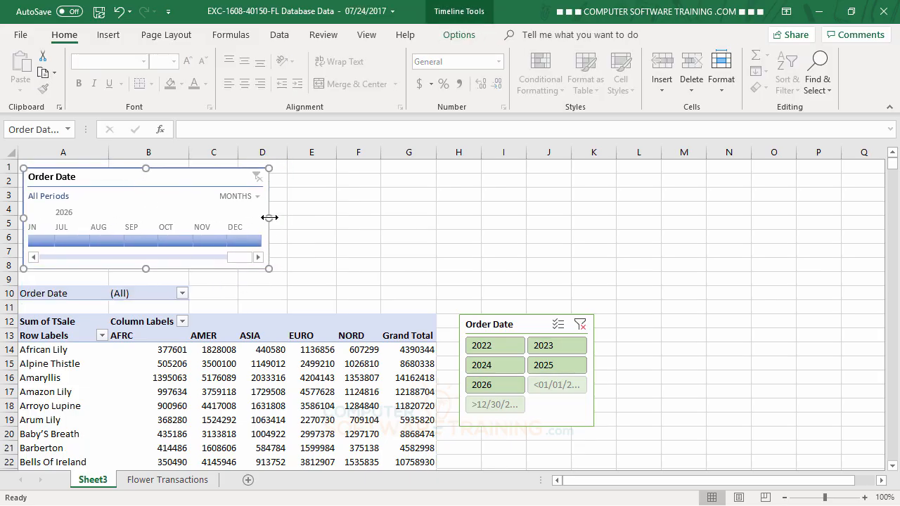
{"action": "left_click_drag", "start_coordinate": [269, 218], "coordinate": [588, 233]}
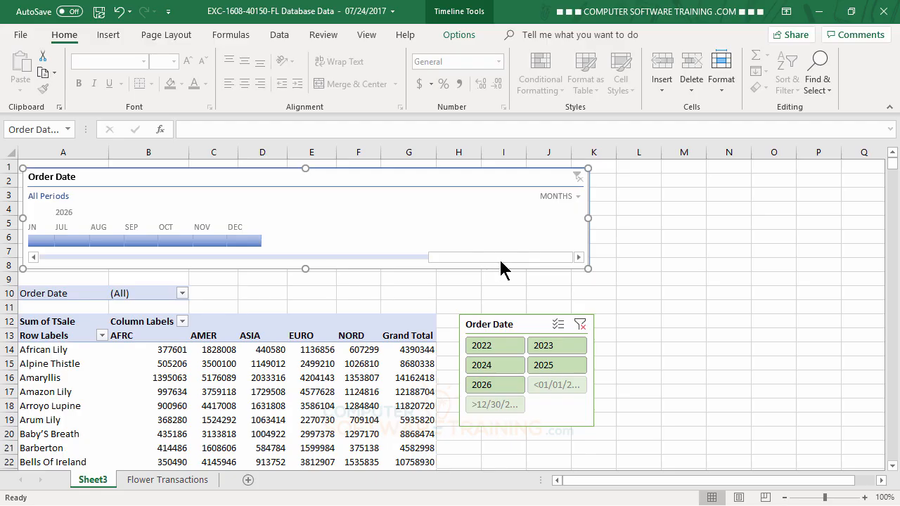
- Filter the timeline to January through June 2022, then clear the timeline filter
{"action": "left_click_drag", "start_coordinate": [500, 255], "coordinate": [62, 259]}
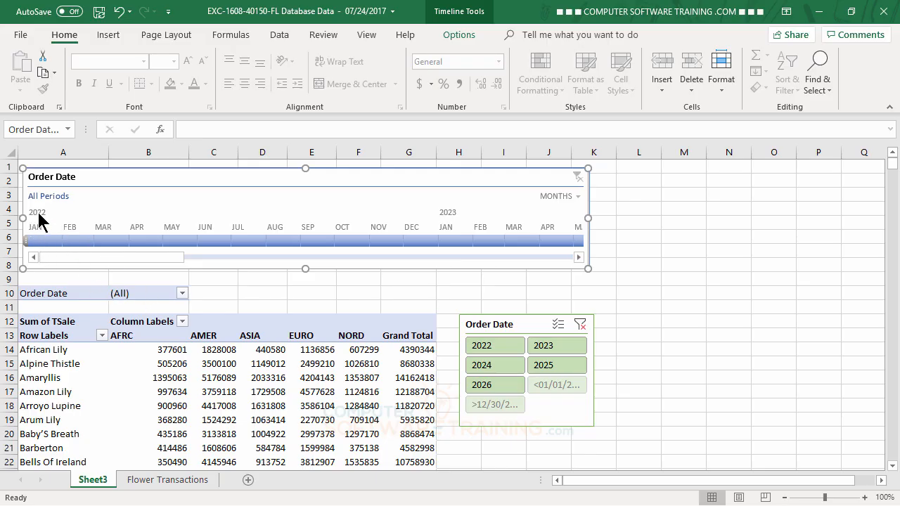
{"action": "left_click", "coordinate": [41, 241]}
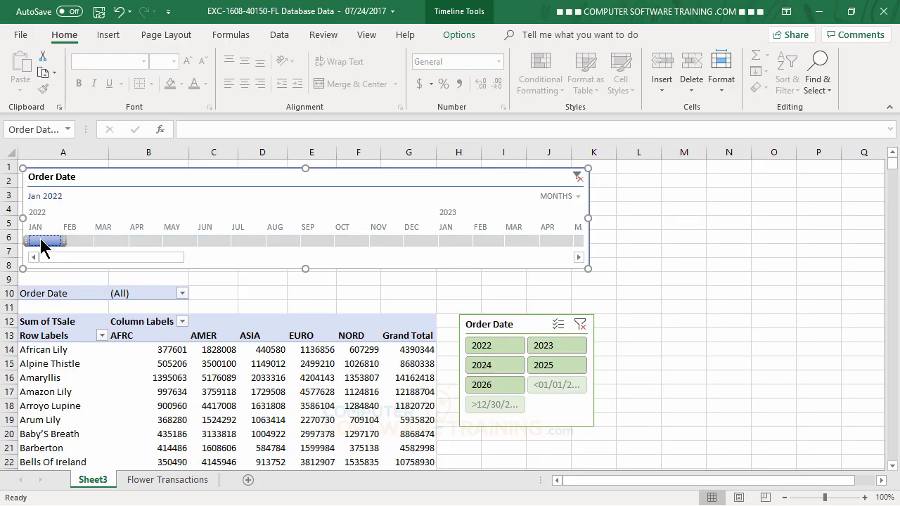
{"action": "left_click_drag", "start_coordinate": [41, 240], "coordinate": [215, 244]}
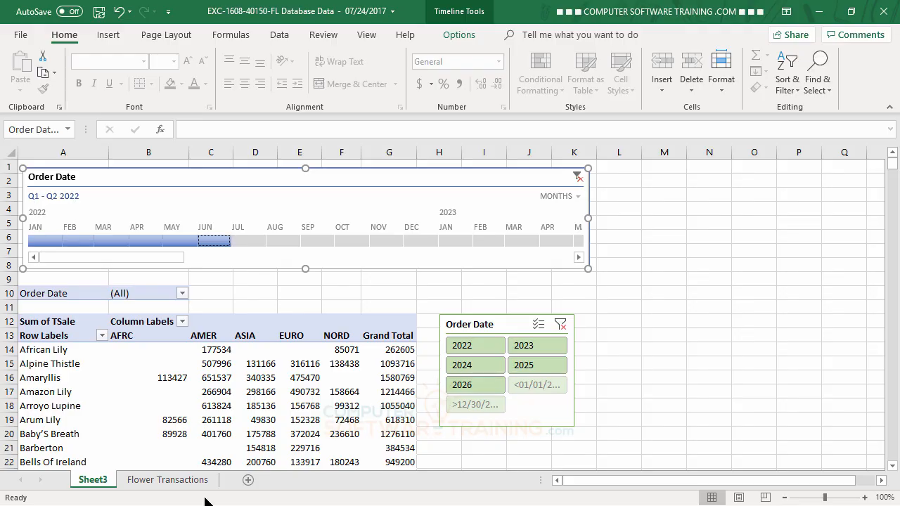
{"action": "left_click", "coordinate": [577, 176]}
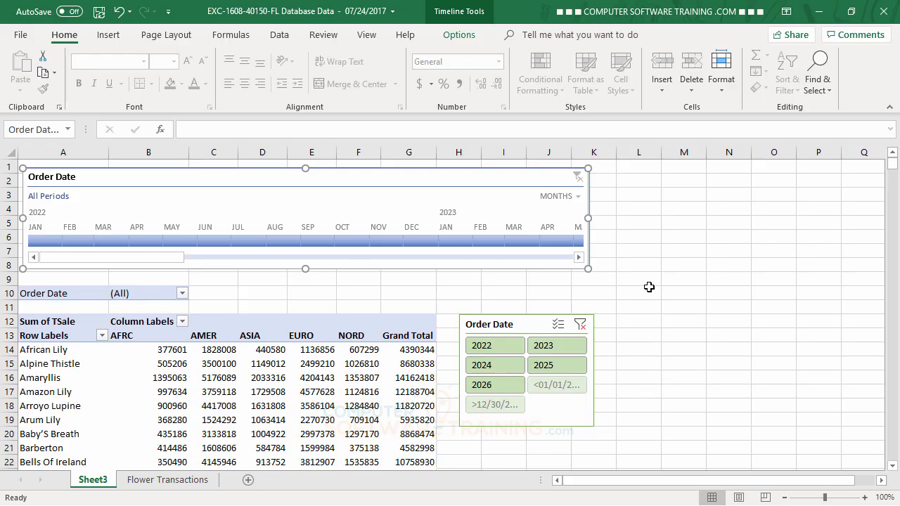
- Change the timeline's time level from months to quarters
{"action": "left_click", "coordinate": [576, 196]}
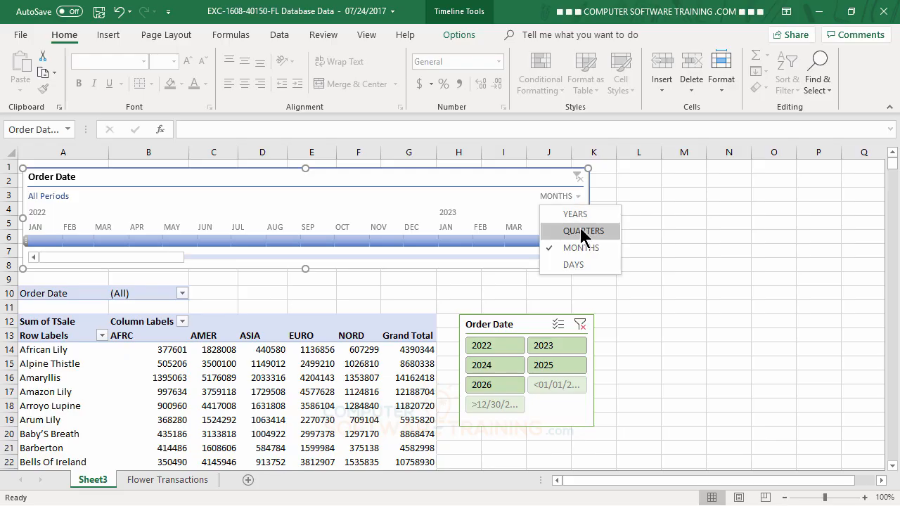
{"action": "left_click", "coordinate": [579, 231]}
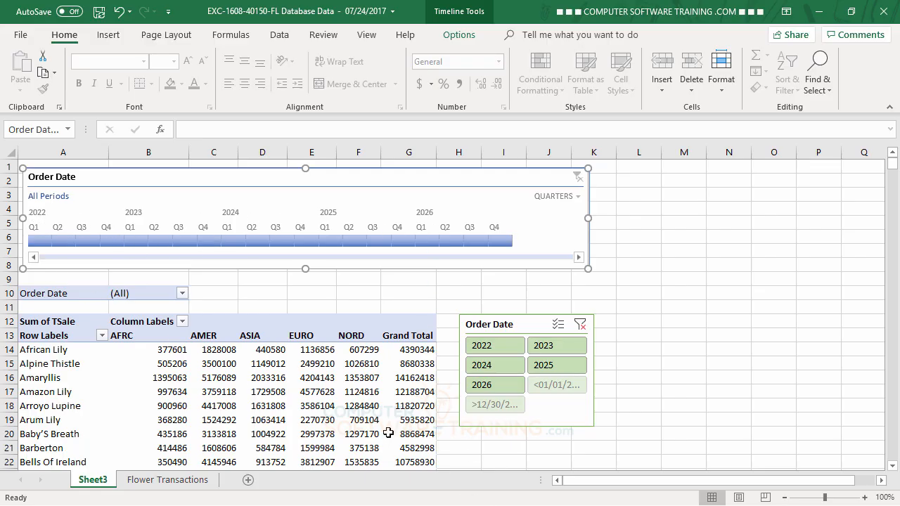
- Filter the timeline to all quarters of 2022 through 2023, then clear the timeline filter again
{"action": "left_click_drag", "start_coordinate": [34, 242], "coordinate": [210, 239]}
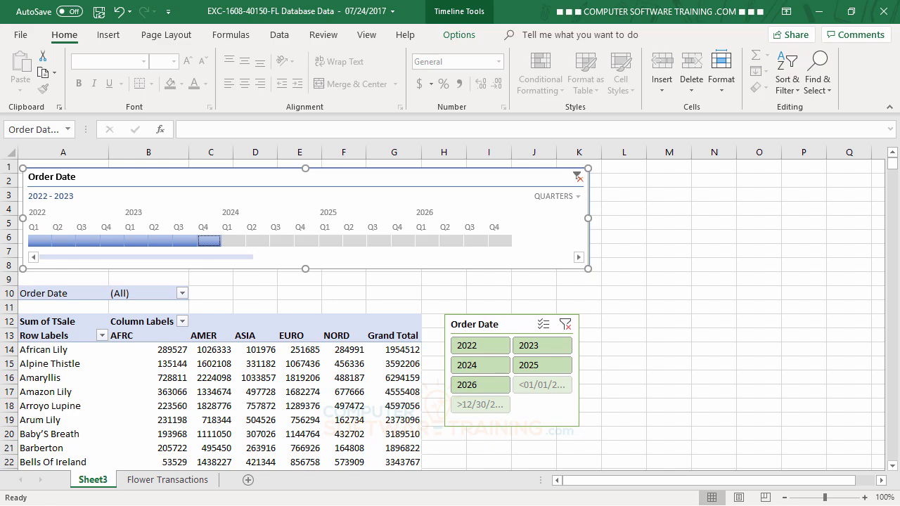
{"action": "left_click", "coordinate": [511, 326]}
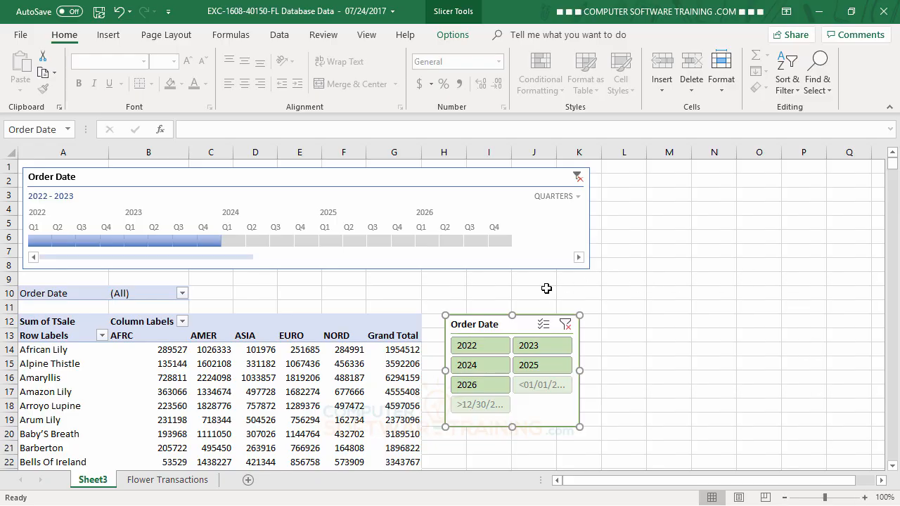
{"action": "left_click", "coordinate": [344, 289]}
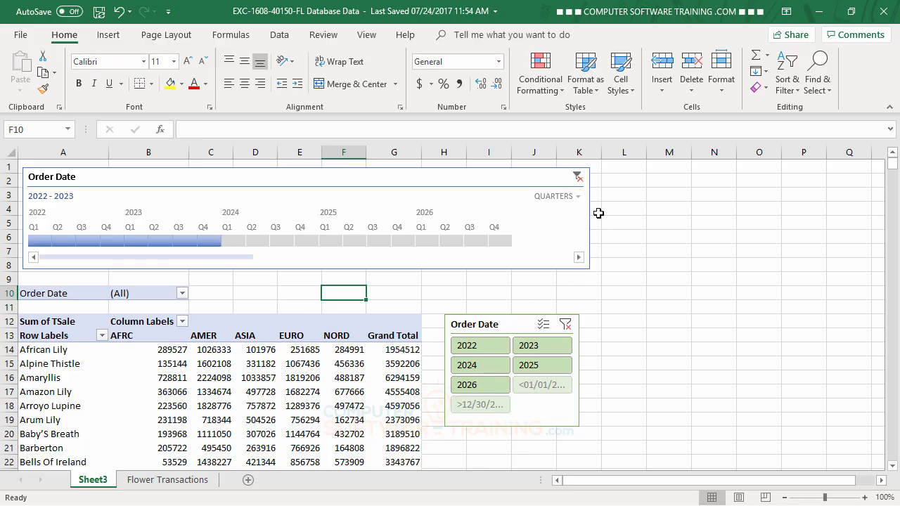
{"action": "left_click", "coordinate": [577, 178]}
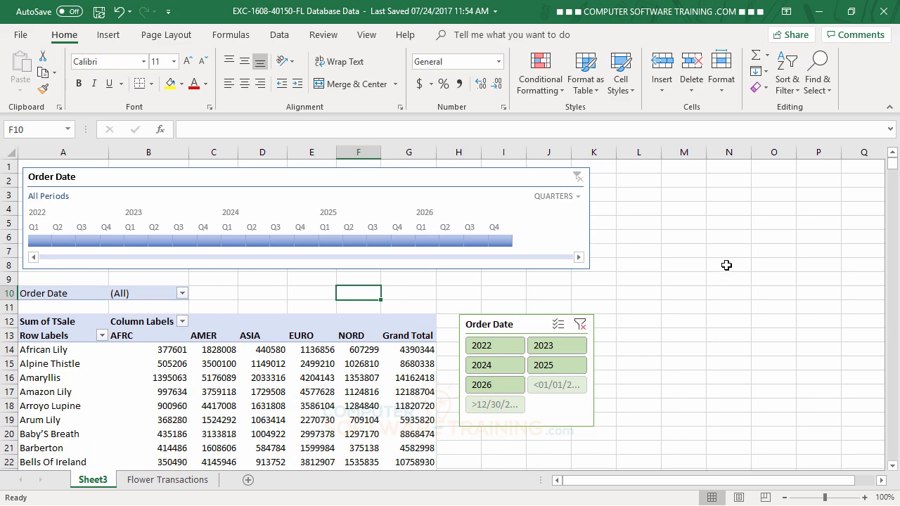
{"action": "left_click", "coordinate": [418, 185]}
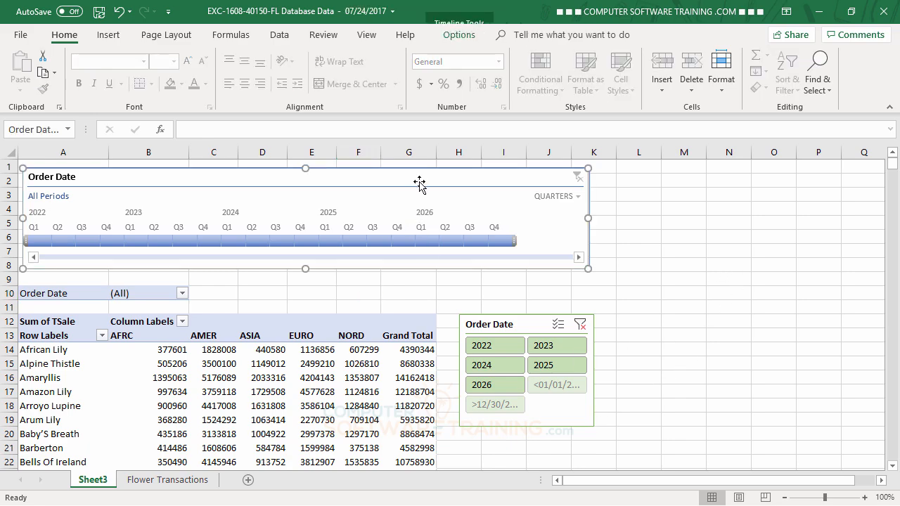